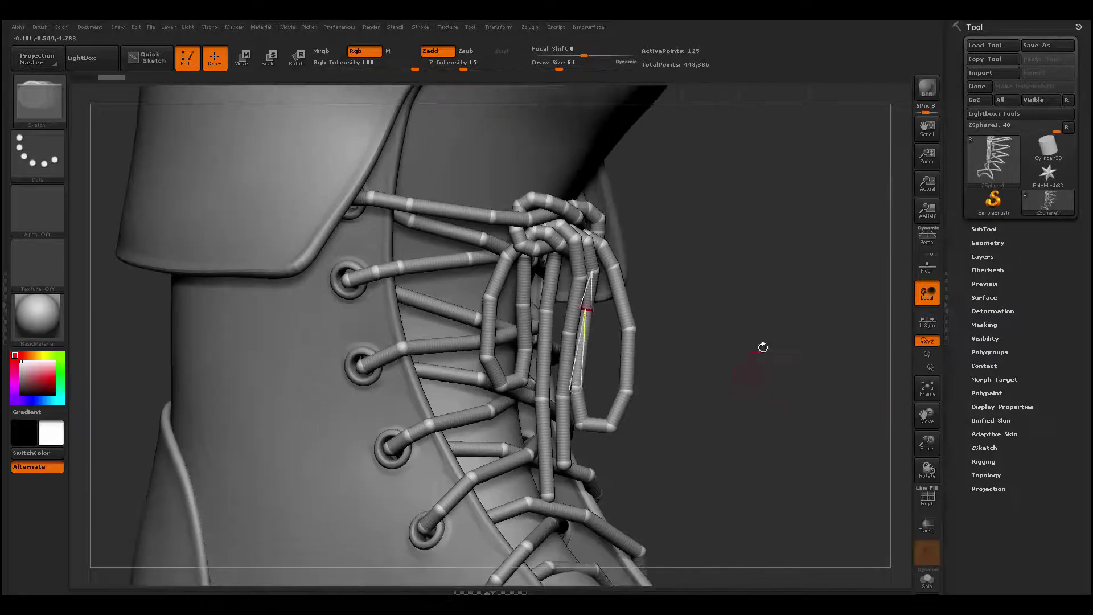
Preview the adaptive skin of the lace ZSpheres with its polygroup wireframe displayed
{"action": "left_click_drag", "start_coordinate": [763, 347], "coordinate": [581, 243]}
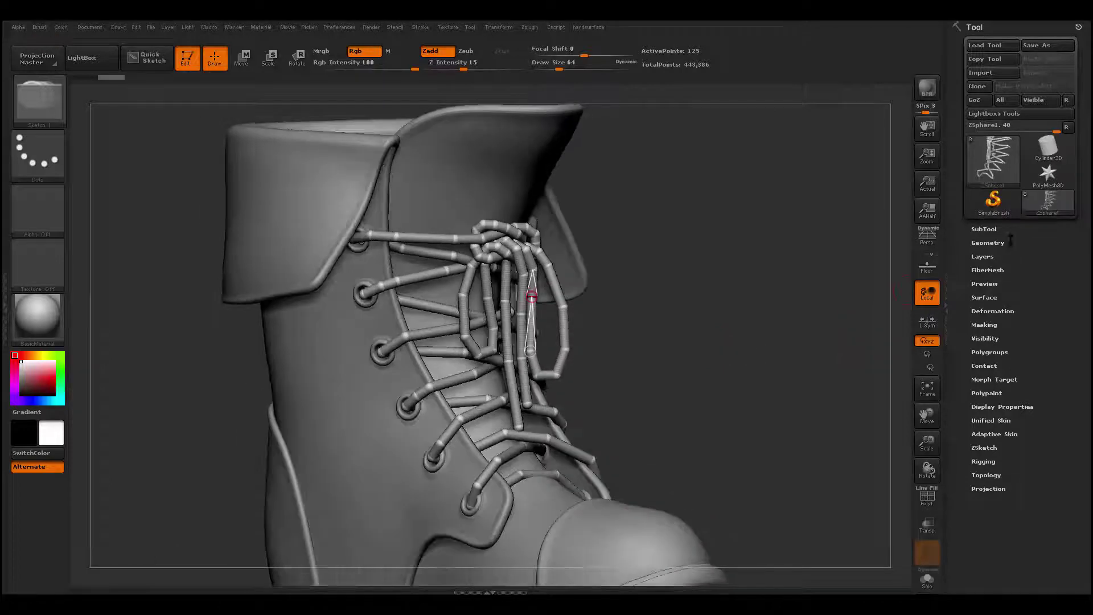
{"action": "left_click", "coordinate": [983, 228]}
{"action": "scroll", "coordinate": [1019, 341], "scroll_direction": "down", "scroll_amount": 5}
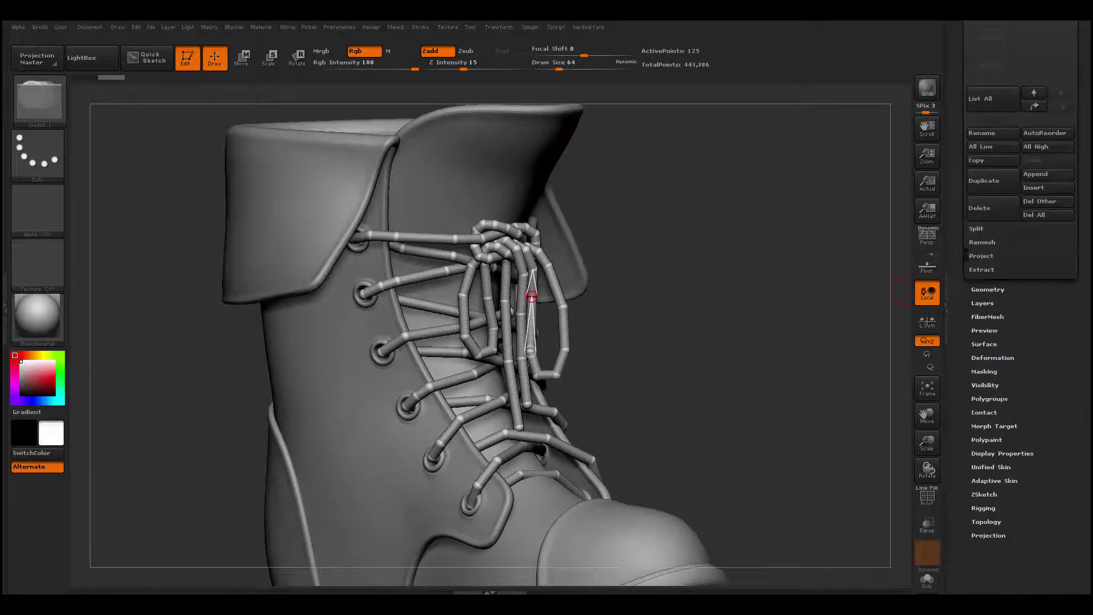
{"action": "mouse_move", "coordinate": [965, 391]}
{"action": "left_mouse_down"}
{"action": "mouse_move", "coordinate": [965, 587]}
{"action": "mouse_move", "coordinate": [965, 377]}
{"action": "left_mouse_up"}
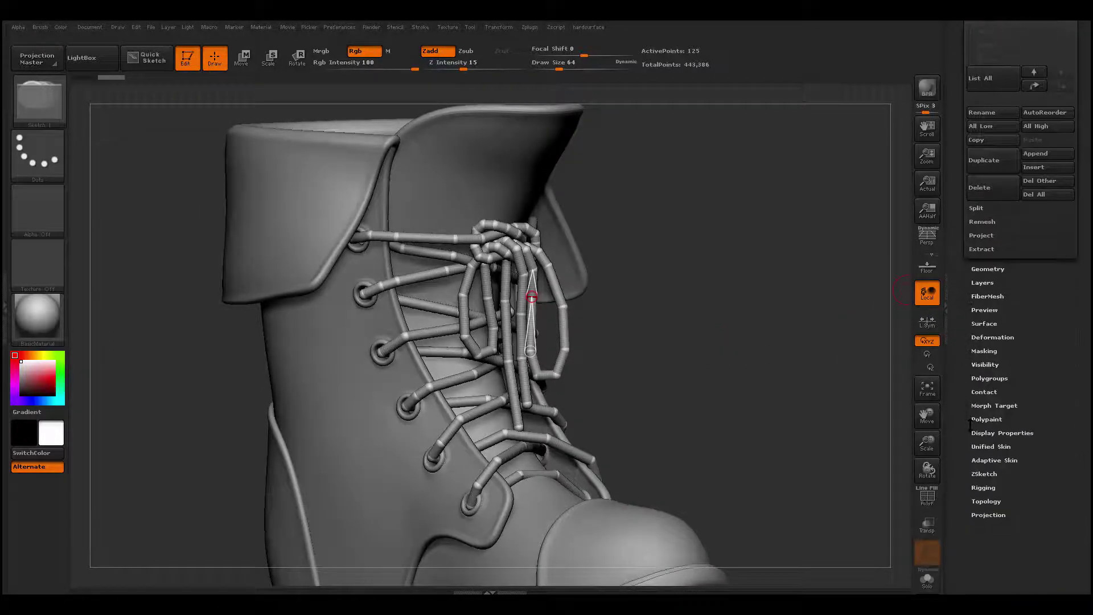
{"action": "left_click_drag", "start_coordinate": [980, 458], "coordinate": [982, 440]}
{"action": "left_click", "coordinate": [981, 439]}
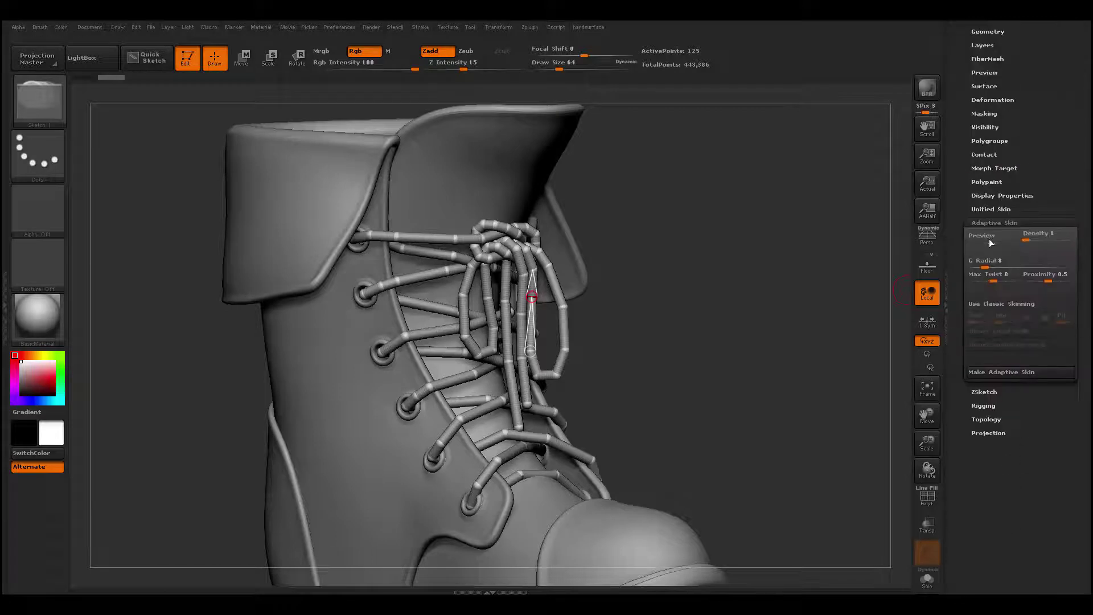
{"action": "left_click", "coordinate": [989, 239]}
{"action": "left_click_drag", "start_coordinate": [776, 368], "coordinate": [780, 416]}
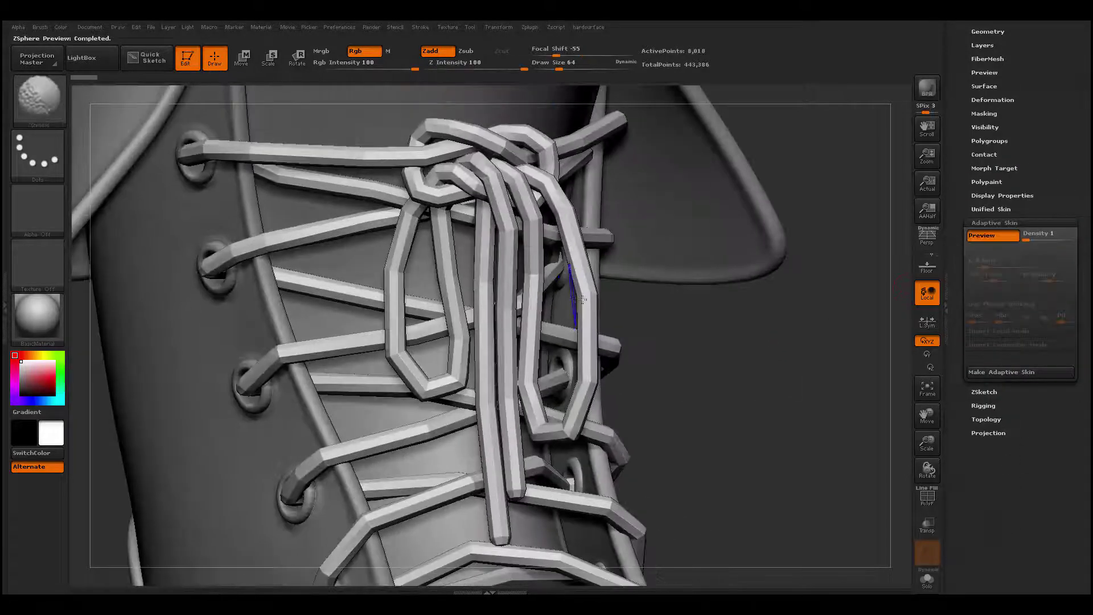
{"action": "key", "text": "shift+f"}
{"action": "left_click_drag", "start_coordinate": [721, 349], "coordinate": [734, 353]}
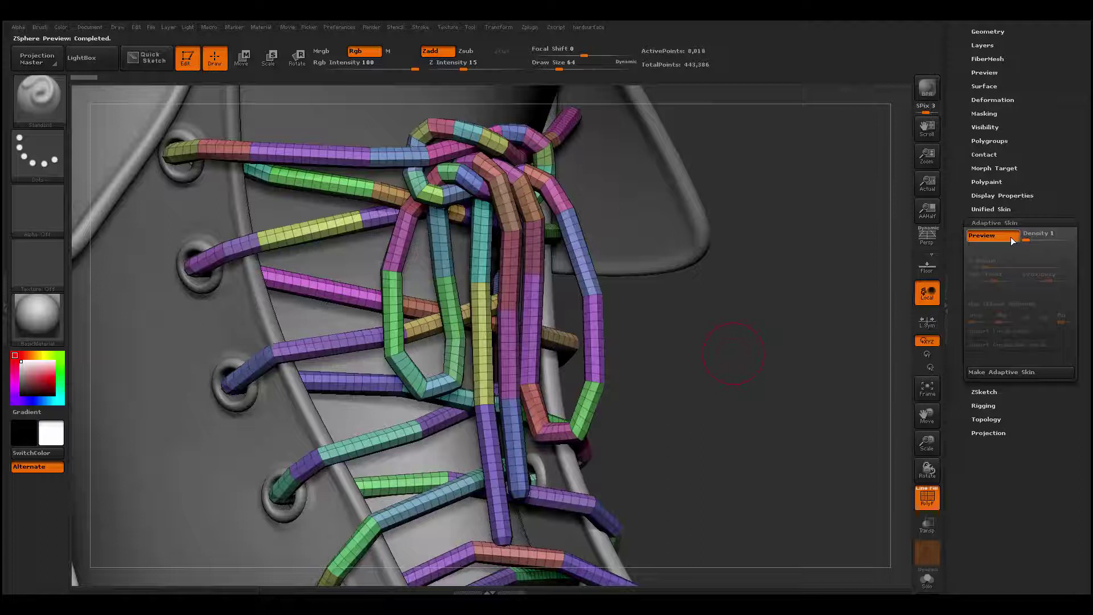
{"action": "key", "text": "a"}
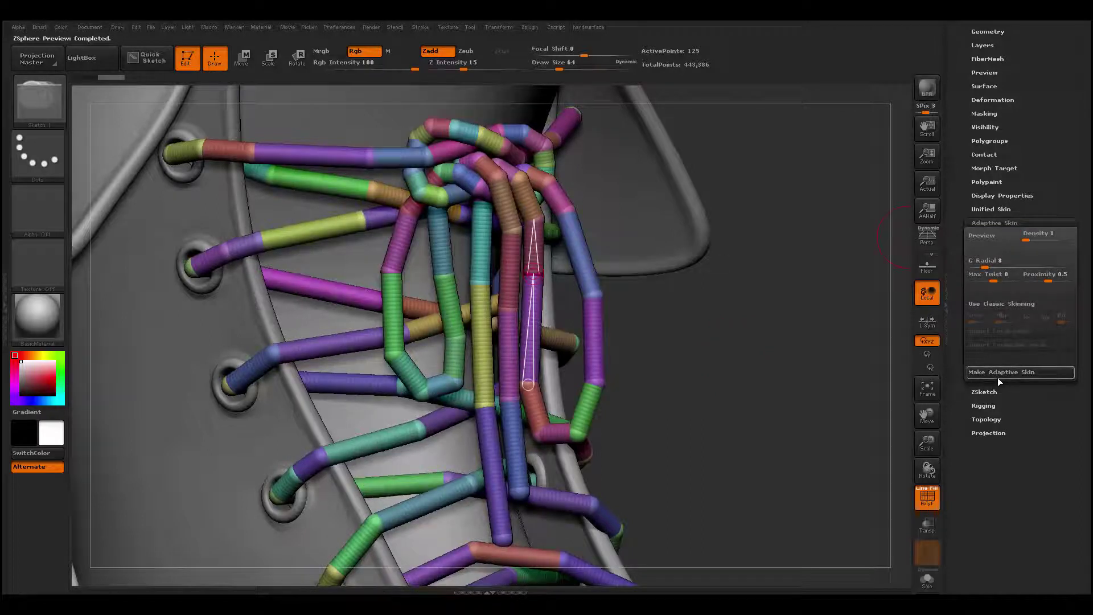
Make an adaptive skin from the lace ZSpheres and append Skin_ZSphere1 to the boot as a subtool
{"action": "left_click", "coordinate": [998, 377]}
{"action": "left_click_drag", "start_coordinate": [953, 222], "coordinate": [953, 350]}
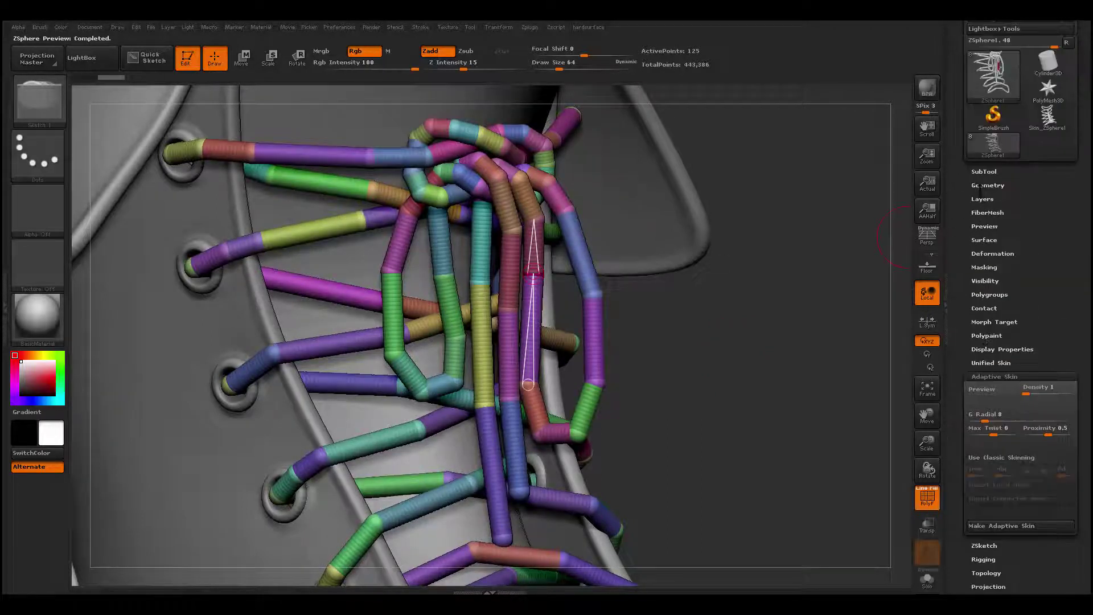
{"action": "mouse_move", "coordinate": [1045, 122]}
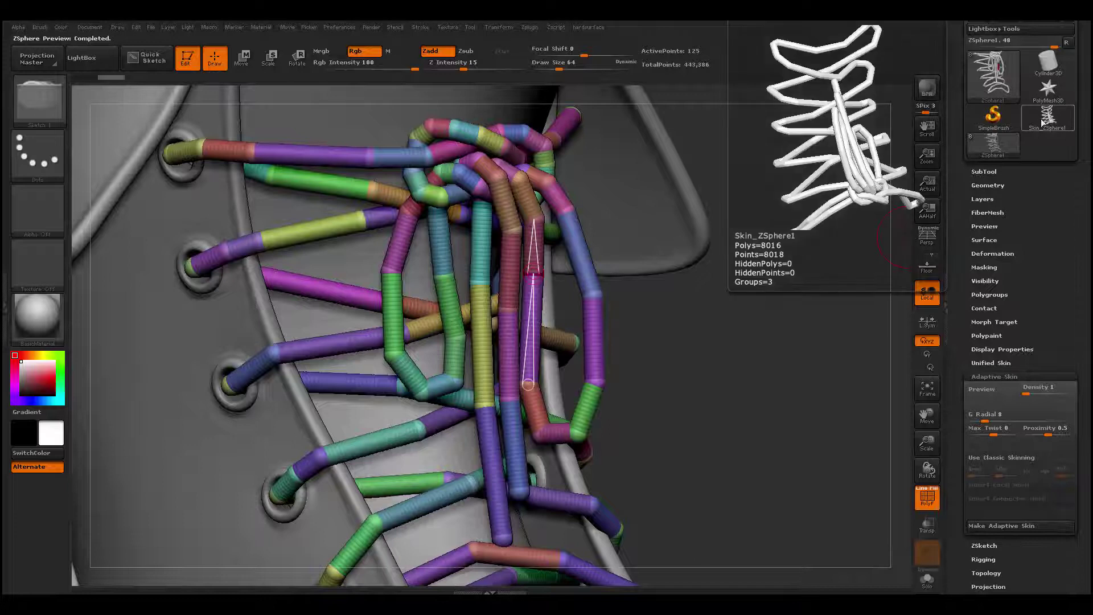
{"action": "left_click", "coordinate": [984, 171]}
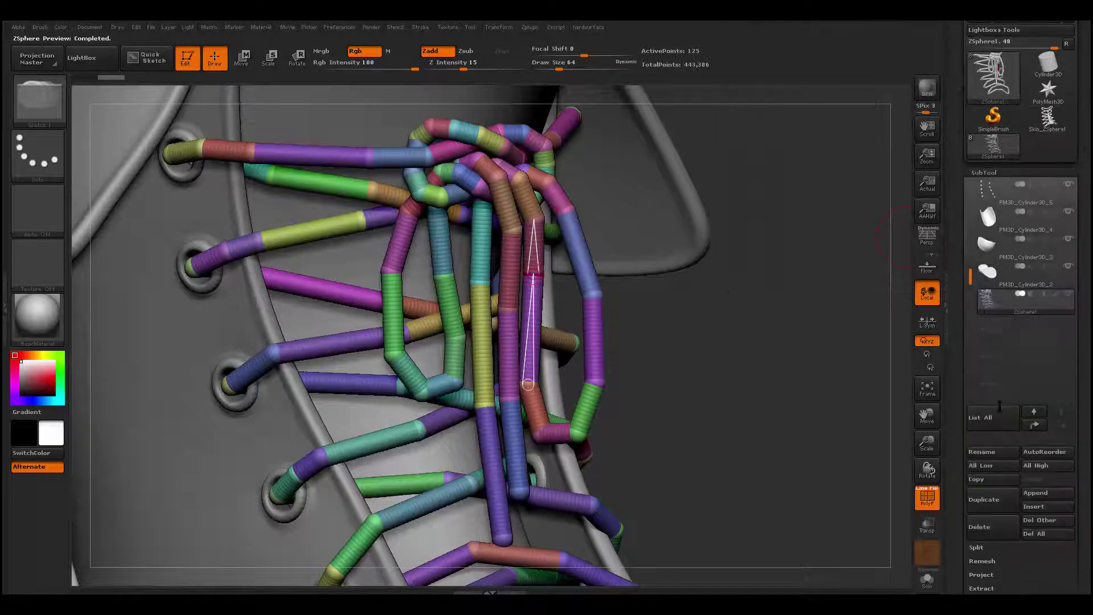
{"action": "left_click", "coordinate": [1057, 494]}
{"action": "left_click", "coordinate": [763, 362]}
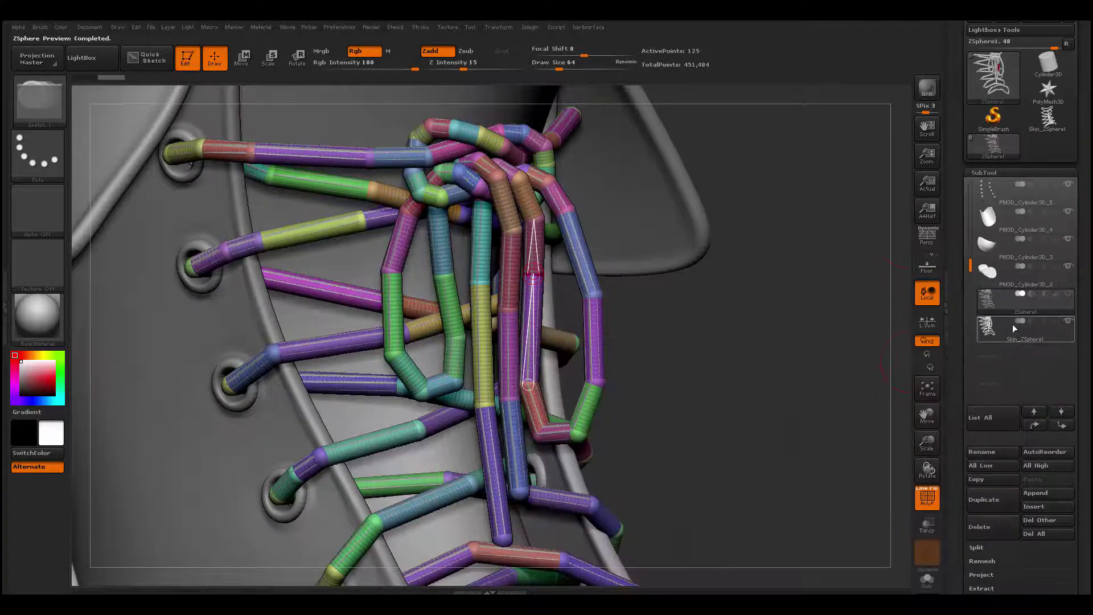
Make the Skin_ZSphere1 subtool active and inspect the lace mesh with and without its wireframe
{"action": "left_click_drag", "start_coordinate": [716, 400], "coordinate": [665, 365]}
{"action": "left_click", "coordinate": [991, 334]}
{"action": "mouse_move", "coordinate": [842, 313]}
{"action": "left_mouse_down"}
{"action": "mouse_move", "coordinate": [804, 314]}
{"action": "mouse_move", "coordinate": [832, 313]}
{"action": "left_mouse_up"}
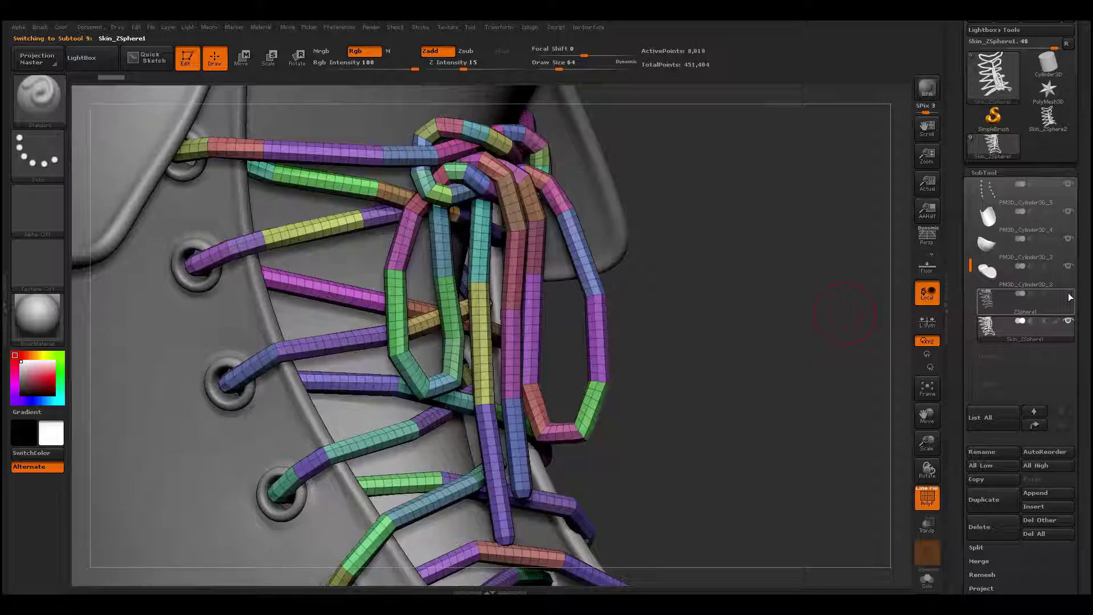
{"action": "left_click_drag", "start_coordinate": [751, 410], "coordinate": [544, 245]}
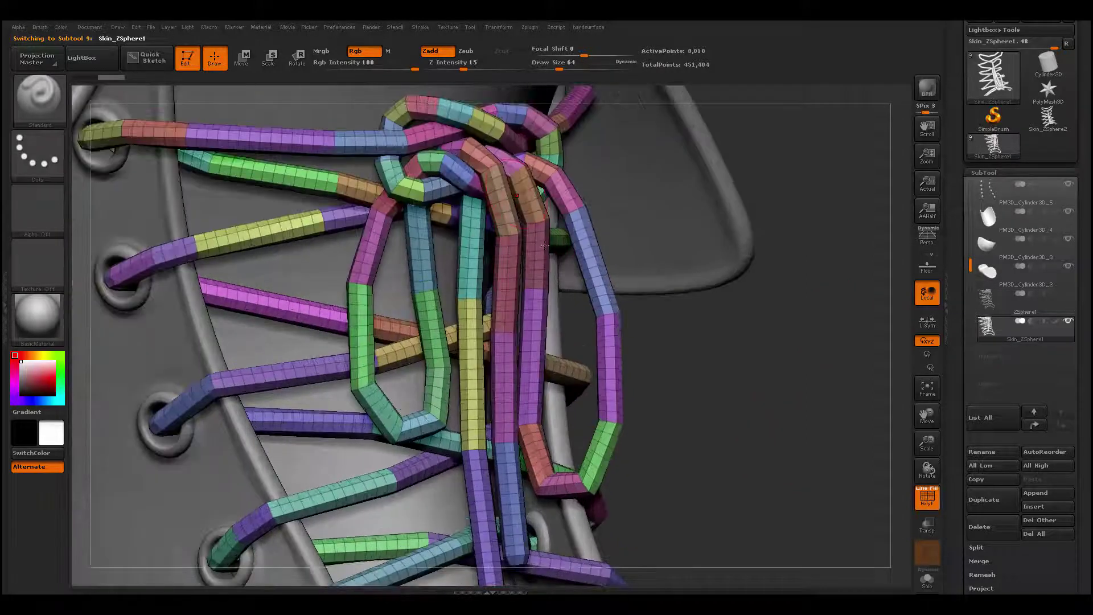
{"action": "mouse_move", "coordinate": [809, 429]}
{"action": "left_mouse_down"}
{"action": "mouse_move", "coordinate": [420, 429]}
{"action": "mouse_move", "coordinate": [829, 430]}
{"action": "mouse_move", "coordinate": [757, 413]}
{"action": "left_mouse_up"}
{"action": "key", "text": "shift+f"}
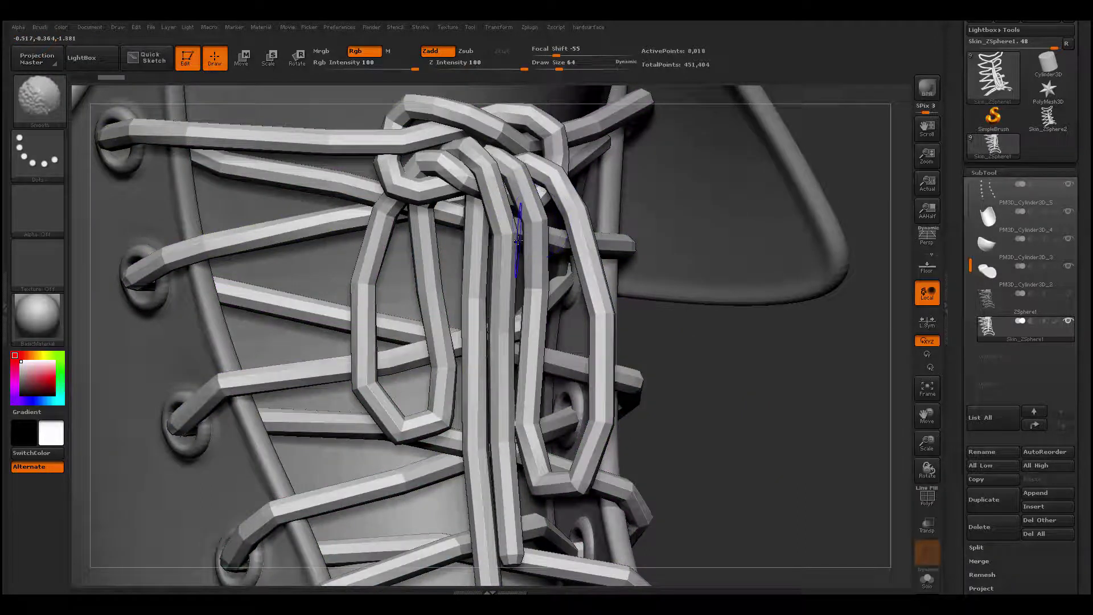
Subdivide the lace mesh twice and examine the smoothed bow loops without the wireframe
{"action": "key", "text": "shift+f"}
{"action": "key", "text": "ctrl+d"}
{"action": "key", "text": "ctrl+d"}
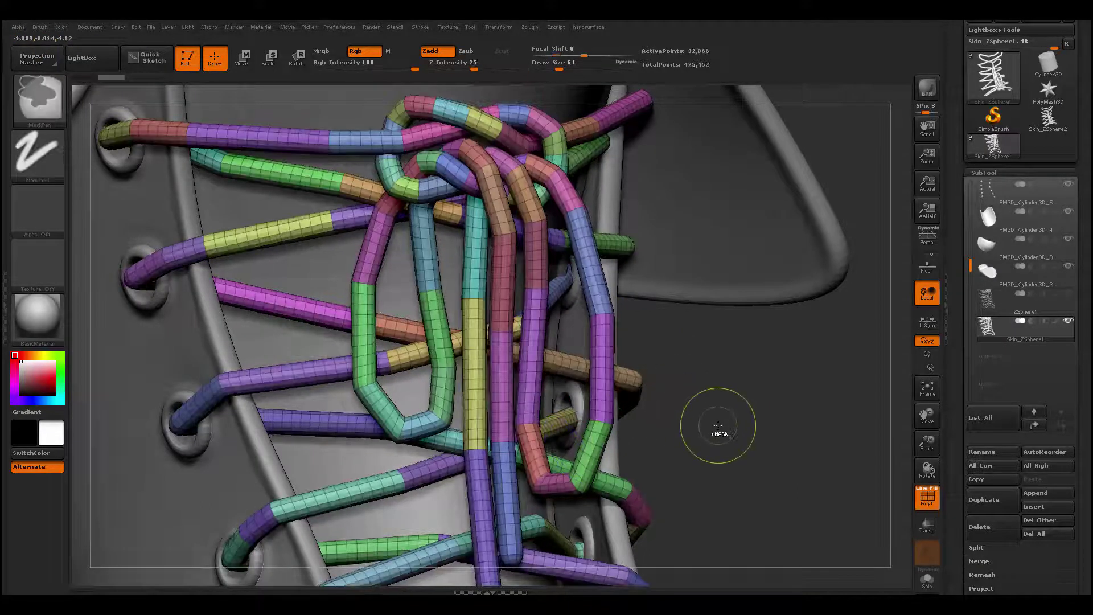
{"action": "key", "text": "shift+f"}
{"action": "left_click_drag", "start_coordinate": [749, 410], "coordinate": [814, 402]}
{"action": "mouse_move", "coordinate": [744, 360]}
{"action": "left_mouse_down", "text": "alt"}
{"action": "mouse_move", "coordinate": [718, 335]}
{"action": "mouse_move", "coordinate": [732, 364]}
{"action": "left_mouse_up", "text": "alt"}
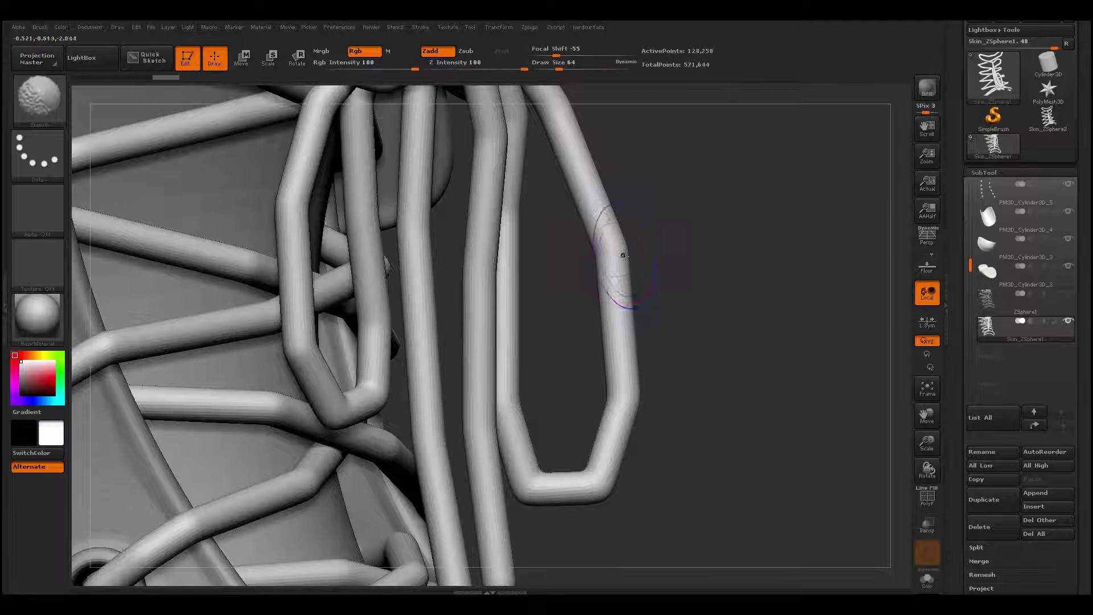
Return the lace mesh to its base resolution and inspect the edge loops along the bow
{"action": "key", "text": "shift+f"}
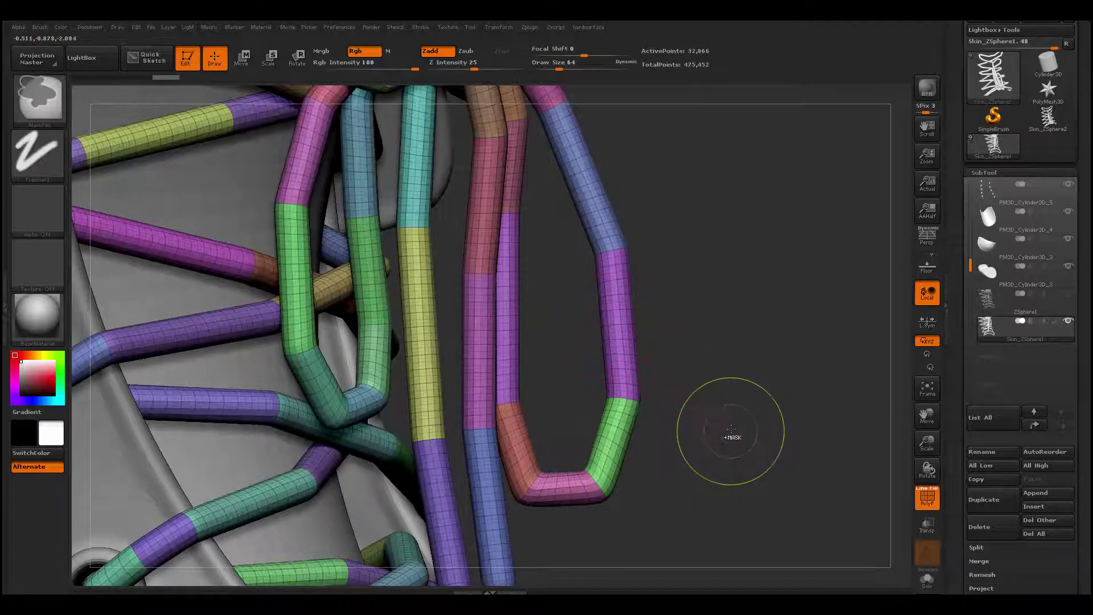
{"action": "key", "text": "shift+d"}
{"action": "key", "text": "shift+d"}
{"action": "left_click_drag", "start_coordinate": [726, 382], "coordinate": [715, 512], "text": "alt"}
{"action": "left_click_drag", "start_coordinate": [699, 207], "coordinate": [664, 265]}
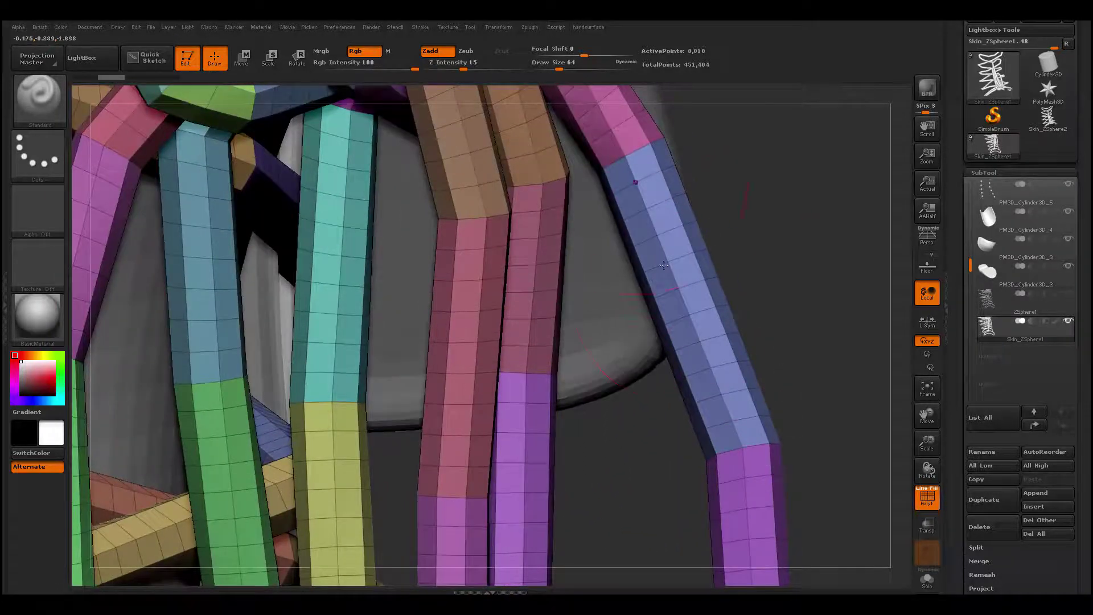
{"action": "left_click_drag", "start_coordinate": [778, 381], "coordinate": [697, 154], "text": "alt"}
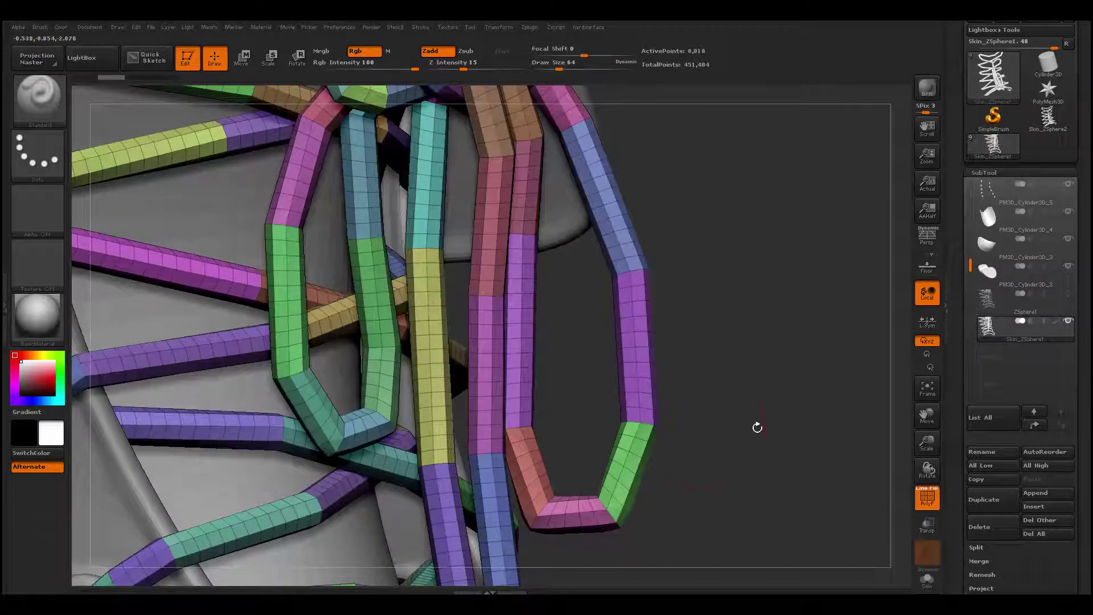
{"action": "left_click_drag", "start_coordinate": [769, 376], "coordinate": [789, 441]}
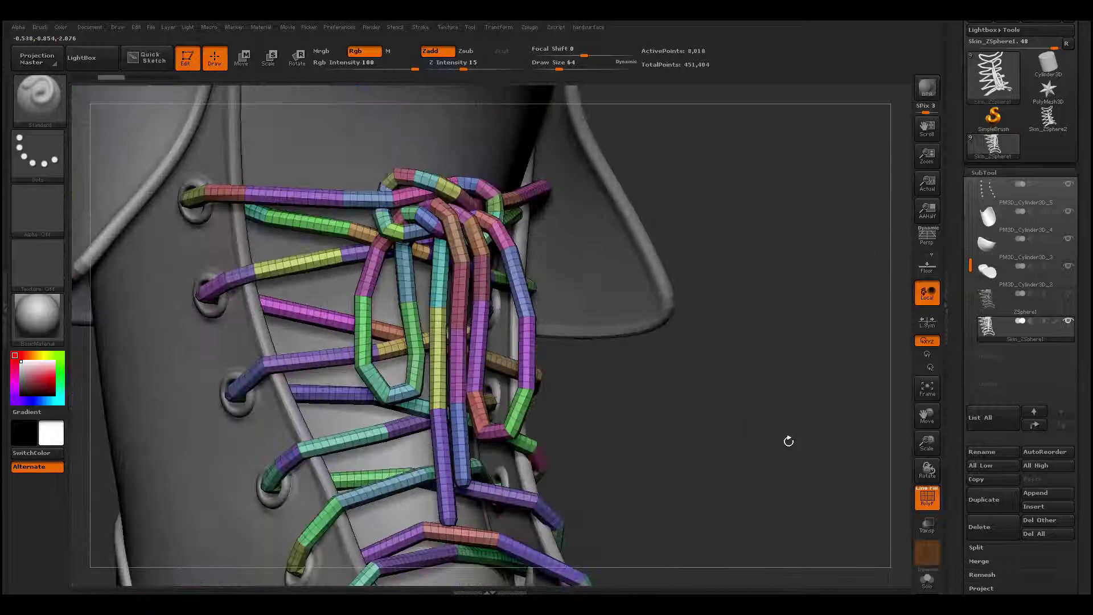
Run Delete Loops on the lace mesh to strip its redundant edge loops, and dismiss the error dialog
{"action": "left_click_drag", "start_coordinate": [958, 368], "coordinate": [968, 271]}
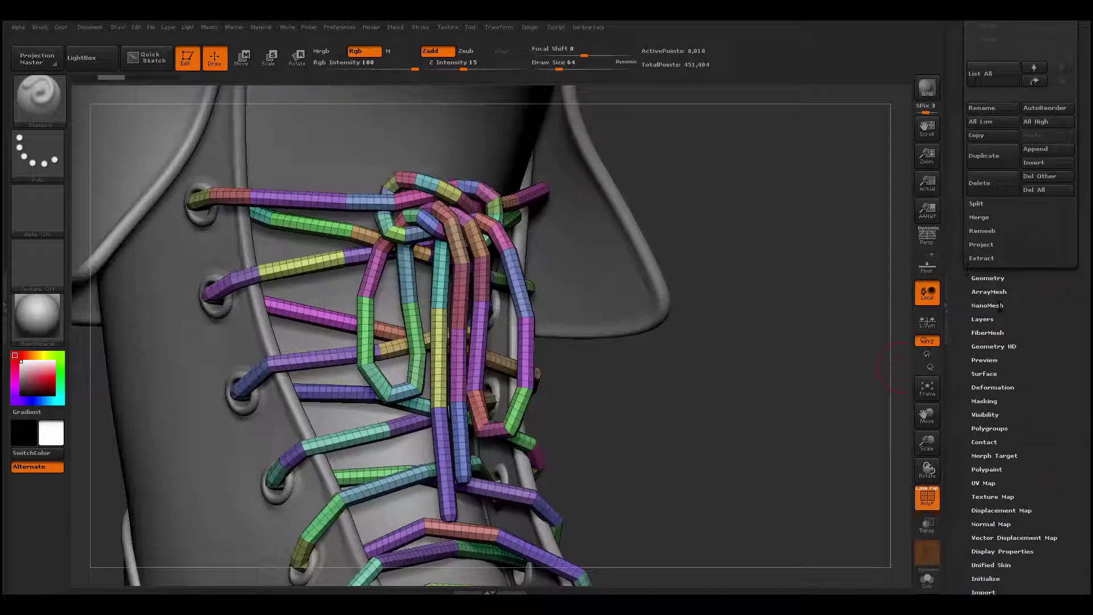
{"action": "left_click", "coordinate": [1000, 278]}
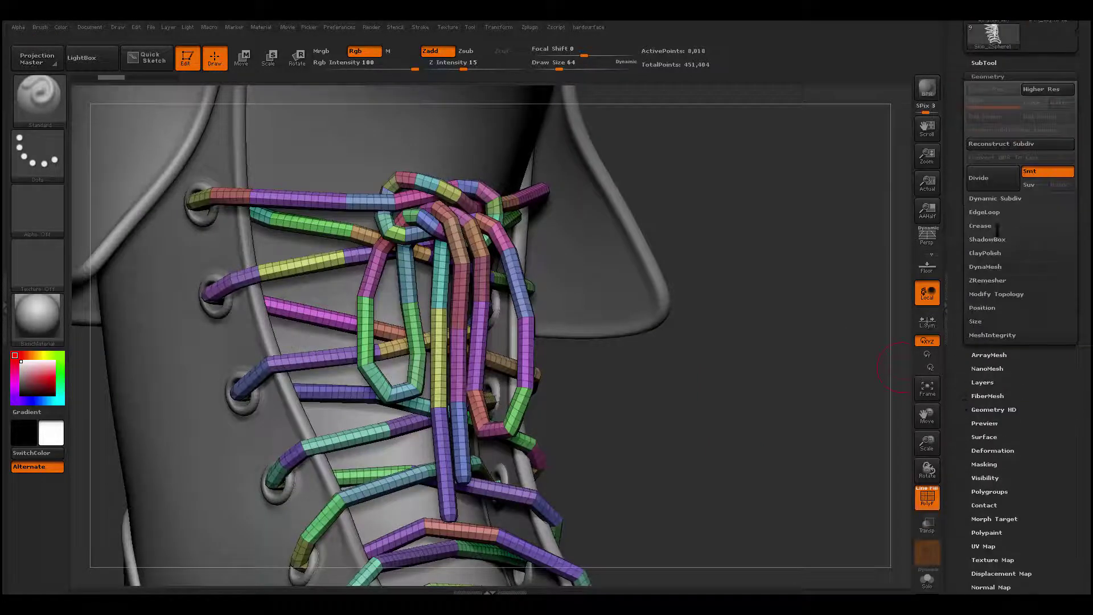
{"action": "left_click", "coordinate": [986, 213]}
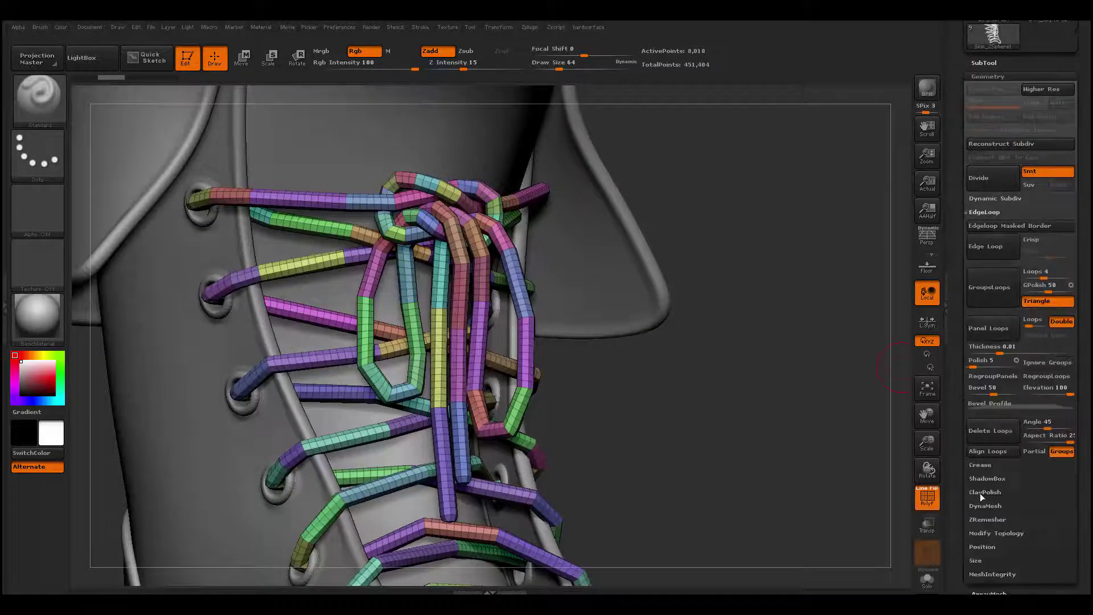
{"action": "left_click", "coordinate": [990, 433]}
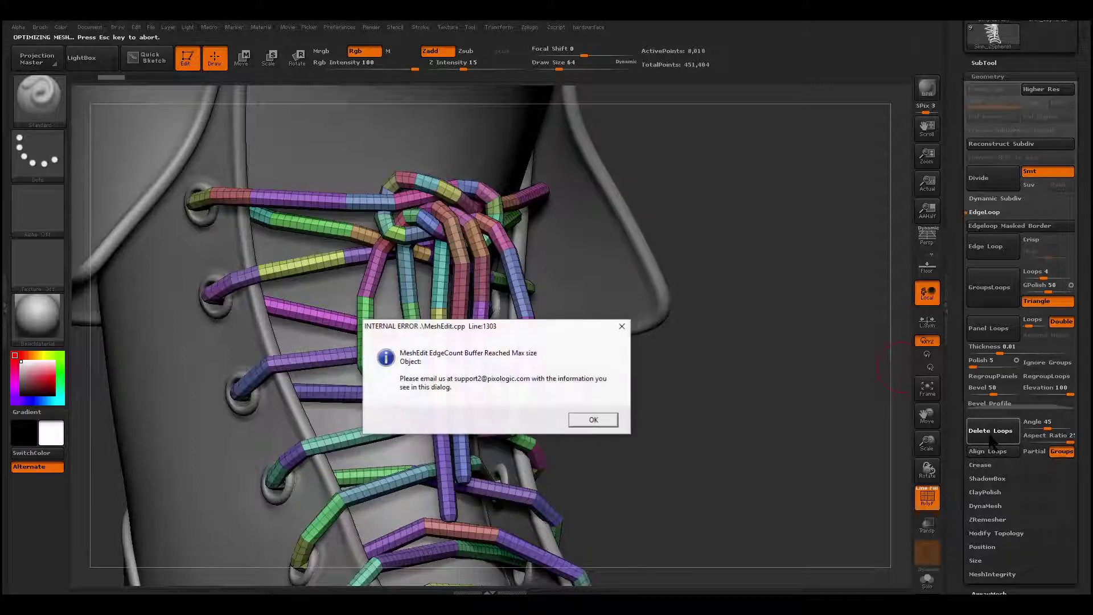
{"action": "left_click", "coordinate": [591, 421]}
{"action": "left_click", "coordinate": [593, 422]}
Check the simplified laces with dynamic subdivision switched on, and turn the smoothing back off with the wireframe displayed
{"action": "left_click_drag", "start_coordinate": [651, 439], "coordinate": [559, 251]}
{"action": "left_click_drag", "start_coordinate": [802, 524], "coordinate": [654, 274], "text": "alt"}
{"action": "key", "text": "d"}
{"action": "key", "text": "d"}
{"action": "key", "text": "shift+f"}
{"action": "mouse_move", "coordinate": [783, 348]}
{"action": "left_mouse_down"}
{"action": "mouse_move", "coordinate": [757, 376]}
{"action": "mouse_move", "coordinate": [811, 387]}
{"action": "mouse_move", "coordinate": [813, 357]}
{"action": "mouse_move", "coordinate": [814, 393]}
{"action": "mouse_move", "coordinate": [802, 386]}
{"action": "mouse_move", "coordinate": [827, 379]}
{"action": "mouse_move", "coordinate": [769, 330]}
{"action": "mouse_move", "coordinate": [768, 387]}
{"action": "mouse_move", "coordinate": [811, 376]}
{"action": "mouse_move", "coordinate": [796, 327]}
{"action": "mouse_move", "coordinate": [694, 344]}
{"action": "left_mouse_up"}
{"action": "key", "text": "shift+d"}
{"action": "key", "text": "shift+f"}
Solo the lace mesh and isolate one blue polygroup segment of it
{"action": "key", "text": "alt+s"}
{"action": "left_click", "coordinate": [649, 308], "text": "ctrl+shift"}
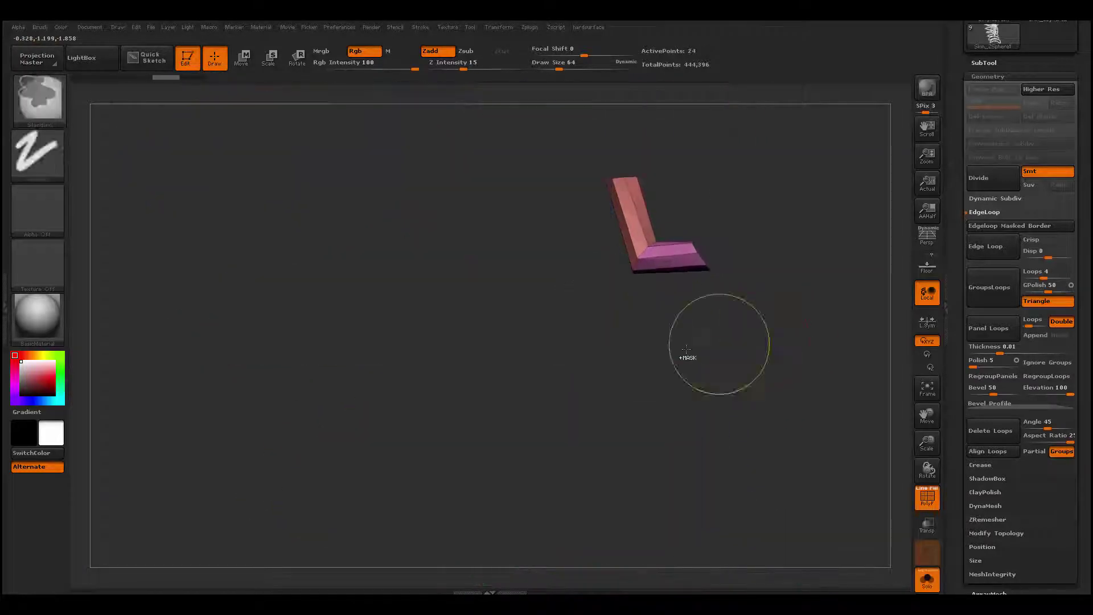
{"action": "left_click", "coordinate": [688, 359], "text": "ctrl+shift"}
{"action": "left_click", "coordinate": [606, 330], "text": "ctrl+shift"}
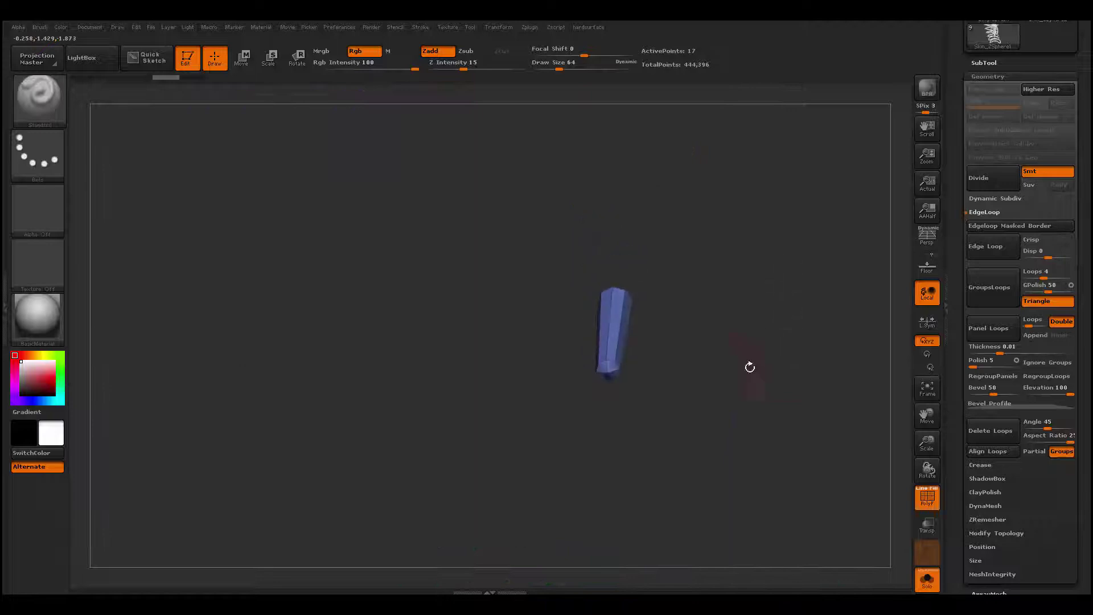
Select the Move brush and examine the isolated lace segment from several angles
{"action": "right_click", "coordinate": [594, 320]}
{"action": "right_click_drag", "start_coordinate": [594, 320], "coordinate": [612, 333]}
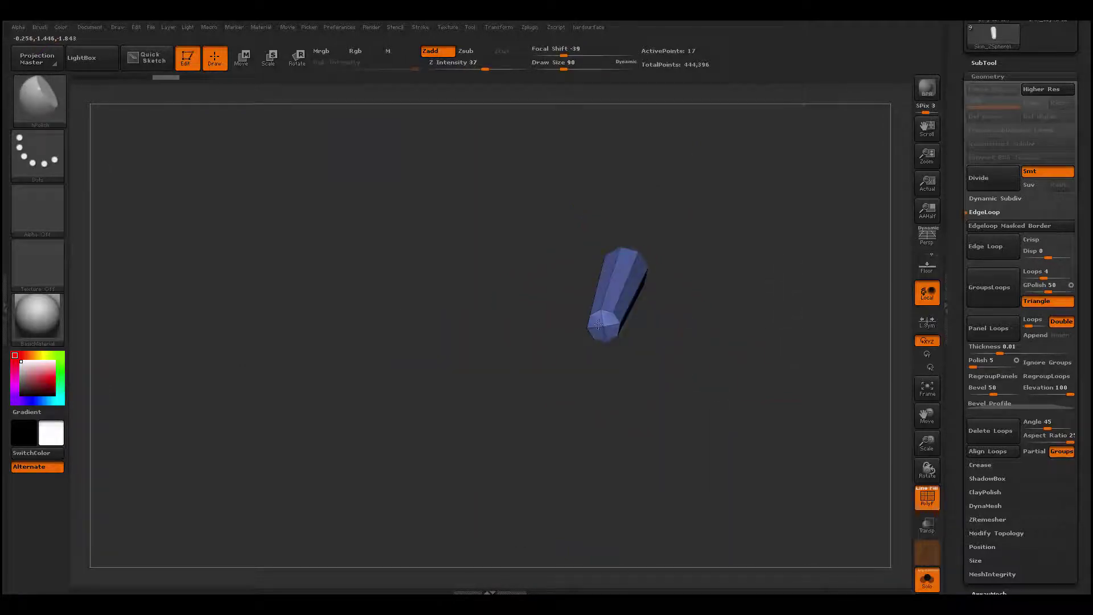
{"action": "mouse_move", "coordinate": [652, 373]}
{"action": "left_mouse_down"}
{"action": "mouse_move", "coordinate": [683, 449]}
{"action": "mouse_move", "coordinate": [681, 361]}
{"action": "mouse_move", "coordinate": [652, 454]}
{"action": "mouse_move", "coordinate": [657, 426]}
{"action": "mouse_move", "coordinate": [676, 437]}
{"action": "mouse_move", "coordinate": [667, 374]}
{"action": "left_mouse_up"}
{"action": "key", "text": "b"}
{"action": "key", "text": "m"}
{"action": "key", "text": "v"}
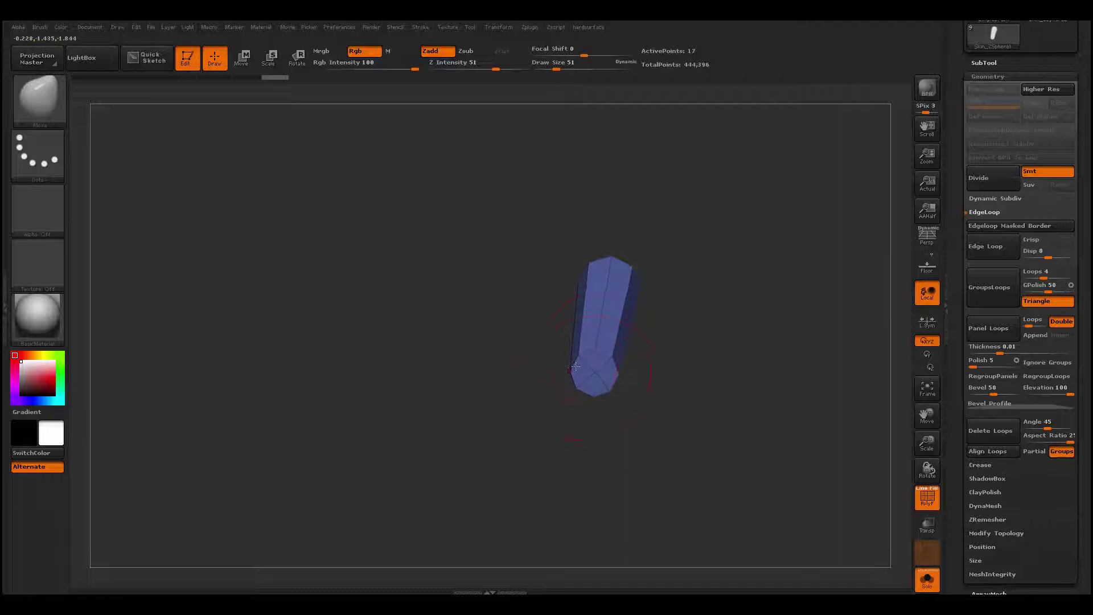
{"action": "mouse_move", "coordinate": [613, 376]}
{"action": "left_mouse_down"}
{"action": "mouse_move", "coordinate": [664, 476]}
{"action": "mouse_move", "coordinate": [676, 378]}
{"action": "mouse_move", "coordinate": [698, 437]}
{"action": "mouse_move", "coordinate": [671, 380]}
{"action": "mouse_move", "coordinate": [671, 415]}
{"action": "left_mouse_up"}
Insert two closely spaced edge loops across the isolated lace segment with the ZModeler brush
{"action": "key", "text": "b"}
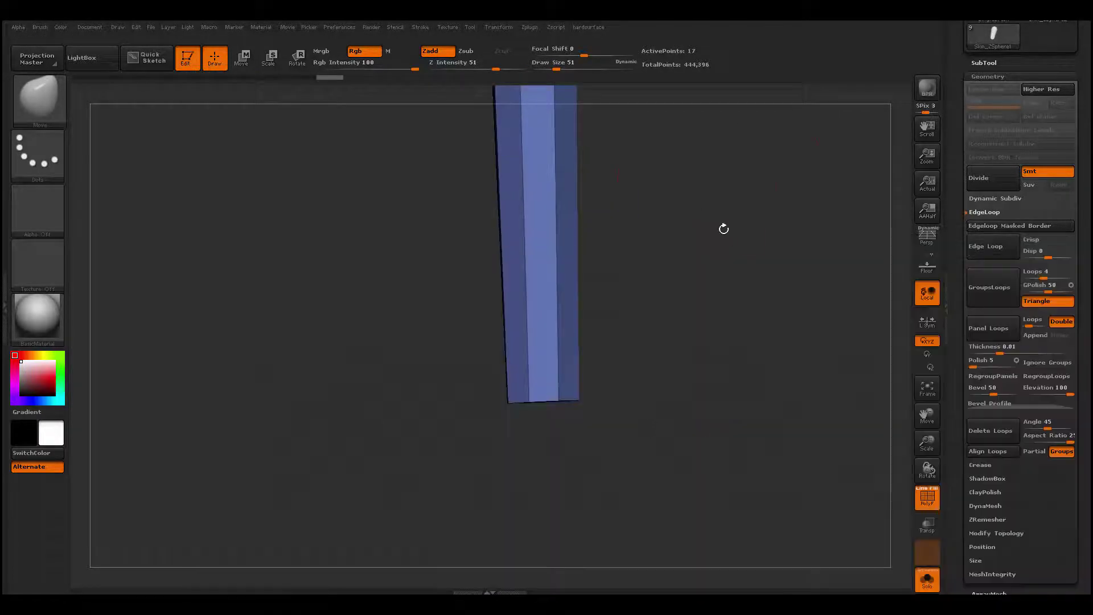
{"action": "key", "text": "b"}
{"action": "key", "text": "z"}
{"action": "key", "text": "m"}
{"action": "left_click_drag", "start_coordinate": [668, 270], "coordinate": [624, 325]}
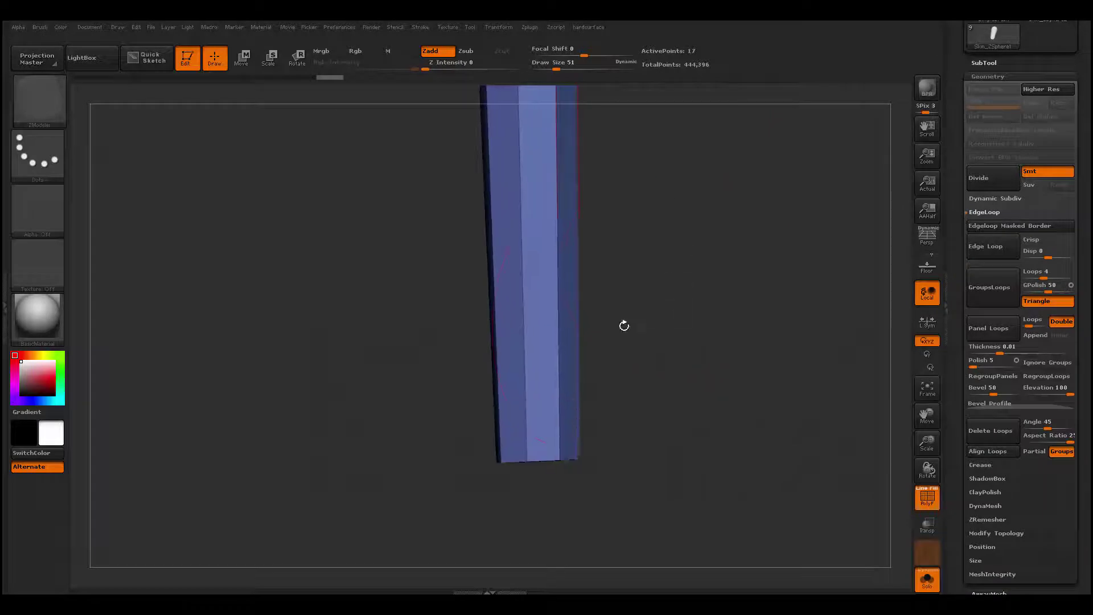
{"action": "key", "text": "space"}
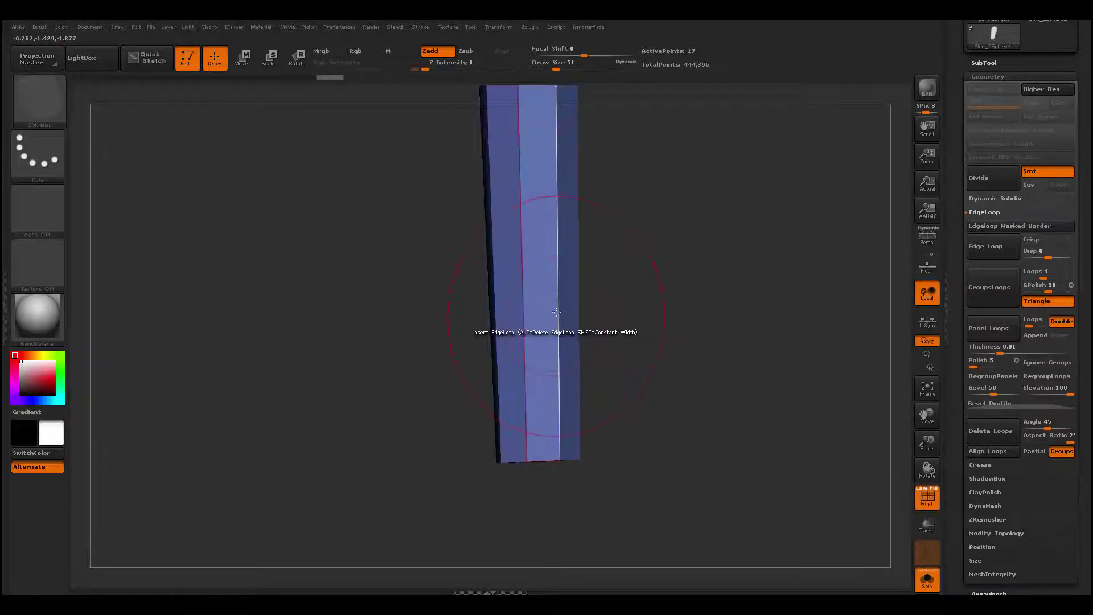
{"action": "left_click_drag", "start_coordinate": [556, 314], "coordinate": [557, 297]}
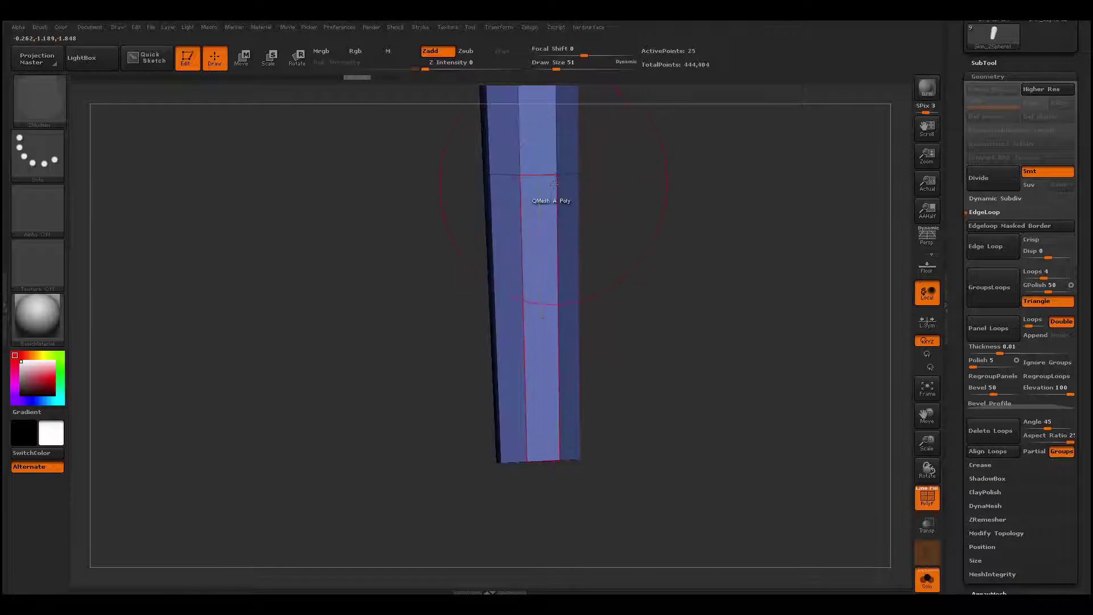
{"action": "left_click", "coordinate": [556, 188]}
{"action": "left_click_drag", "start_coordinate": [636, 190], "coordinate": [561, 235]}
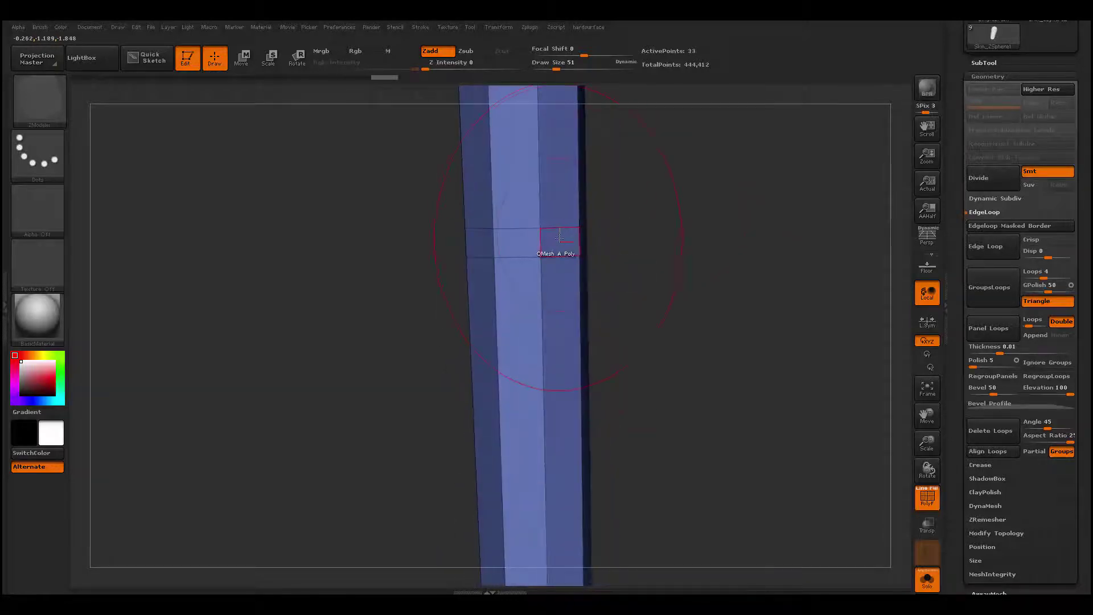
Set the polygon action to QMesh Polyloop and push the narrow band between the two edge loops inward as a groove
{"action": "key", "text": "space"}
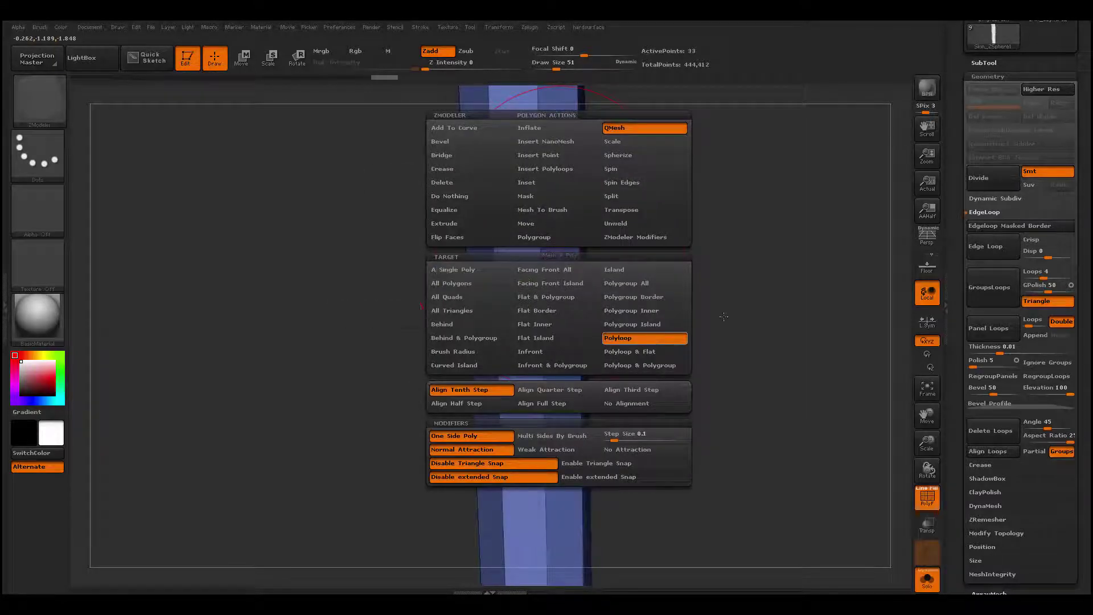
{"action": "left_click_drag", "start_coordinate": [724, 316], "coordinate": [673, 302]}
{"action": "left_click_drag", "start_coordinate": [568, 241], "coordinate": [578, 243]}
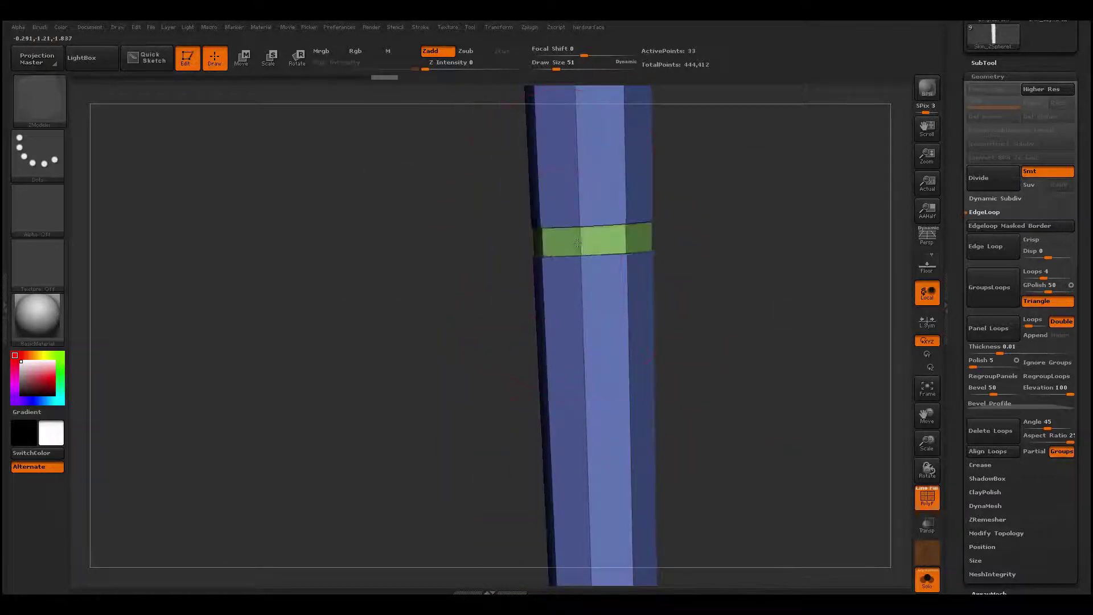
{"action": "left_click_drag", "start_coordinate": [771, 248], "coordinate": [752, 314]}
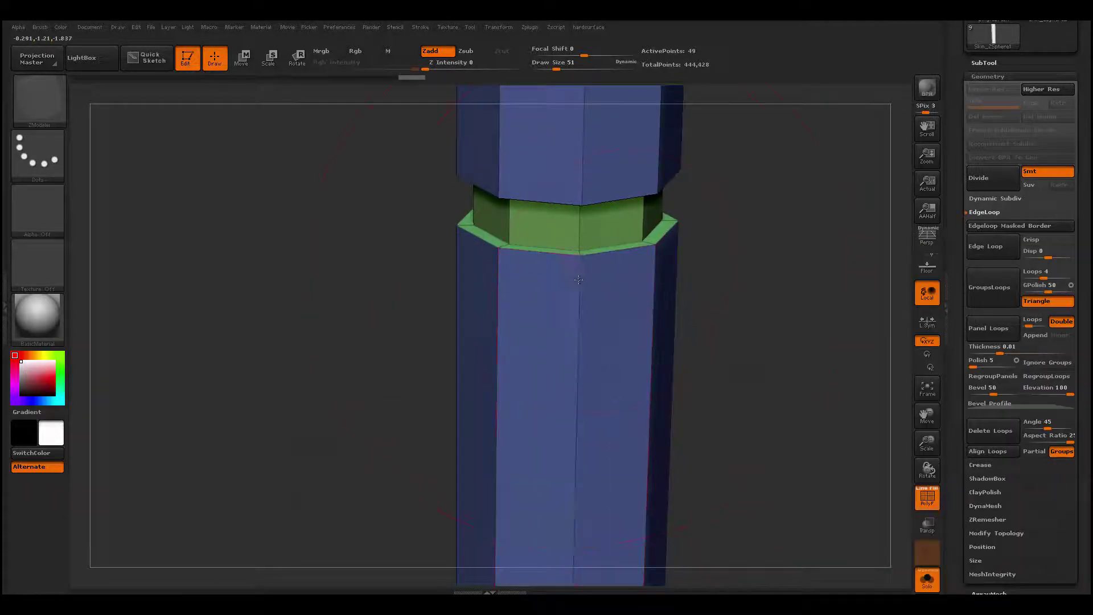
Reduce the draw size to 2 and insert supporting edge loops close to the groove's lower rim
{"action": "key", "text": "space"}
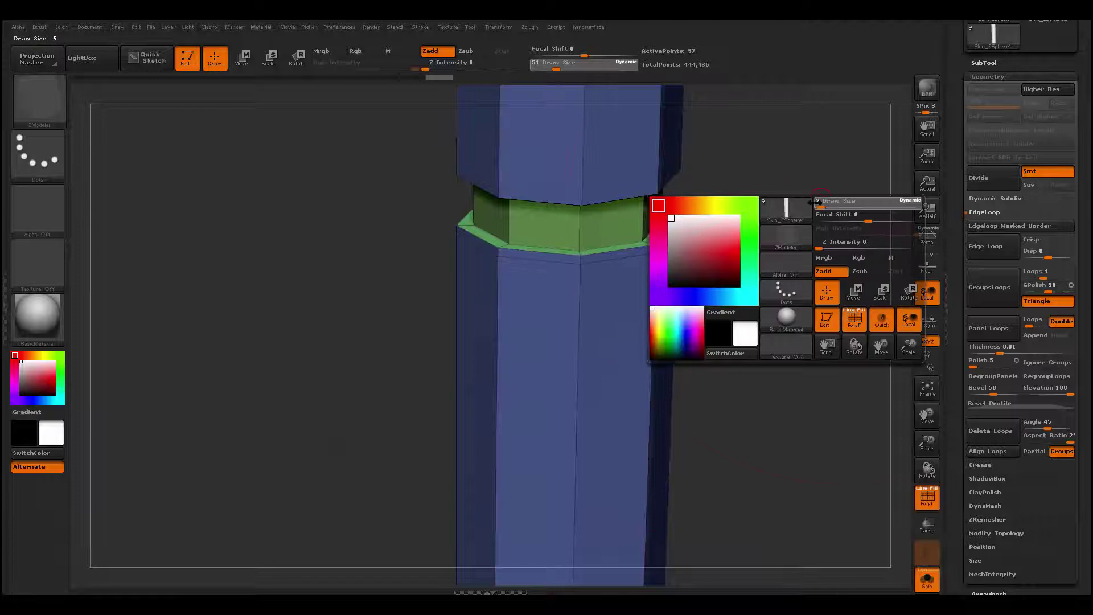
{"action": "left_click_drag", "start_coordinate": [818, 201], "coordinate": [815, 201]}
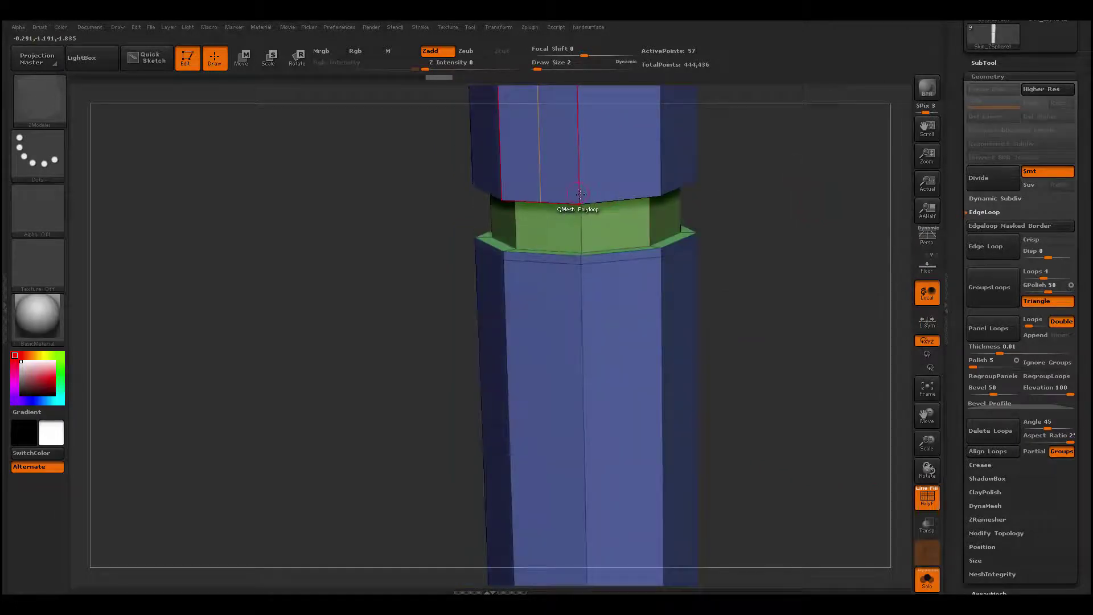
{"action": "left_click_drag", "start_coordinate": [805, 197], "coordinate": [738, 321], "text": "alt"}
{"action": "left_click", "coordinate": [587, 329]}
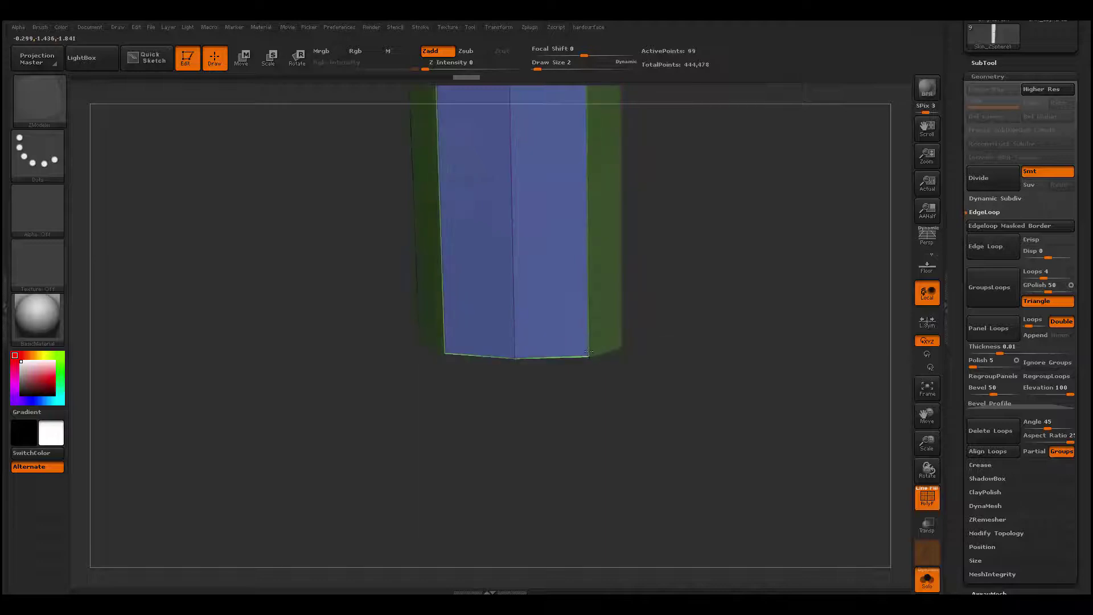
{"action": "key", "text": "ctrl+z"}
{"action": "left_click_drag", "start_coordinate": [665, 303], "coordinate": [715, 400]}
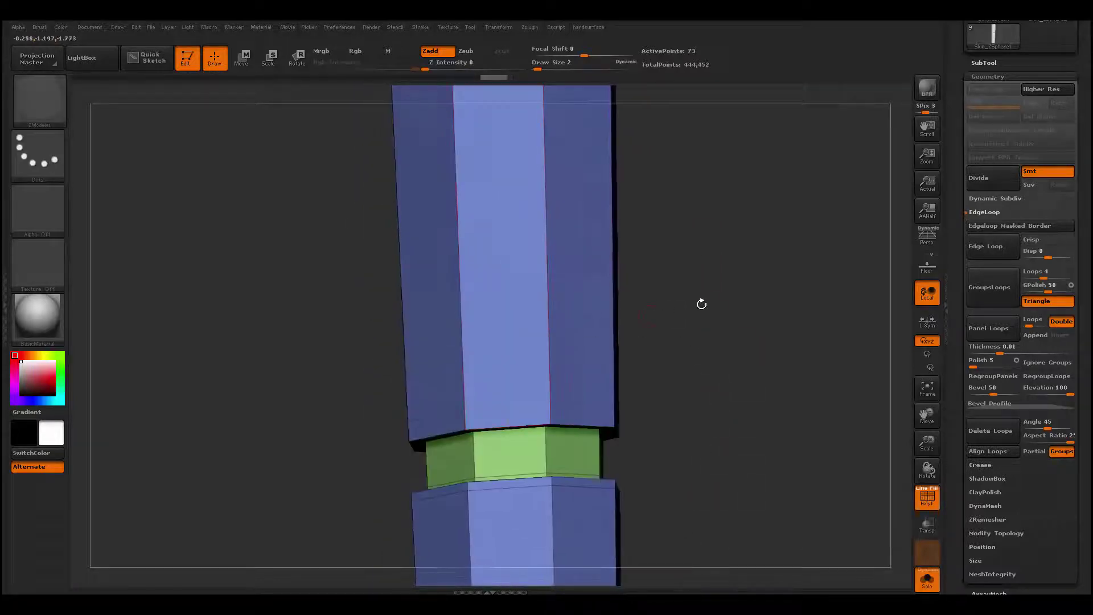
Insert two edge loops above the groove and extrude the polyloop between them outward into a raised band
{"action": "left_click_drag", "start_coordinate": [701, 305], "coordinate": [567, 314]}
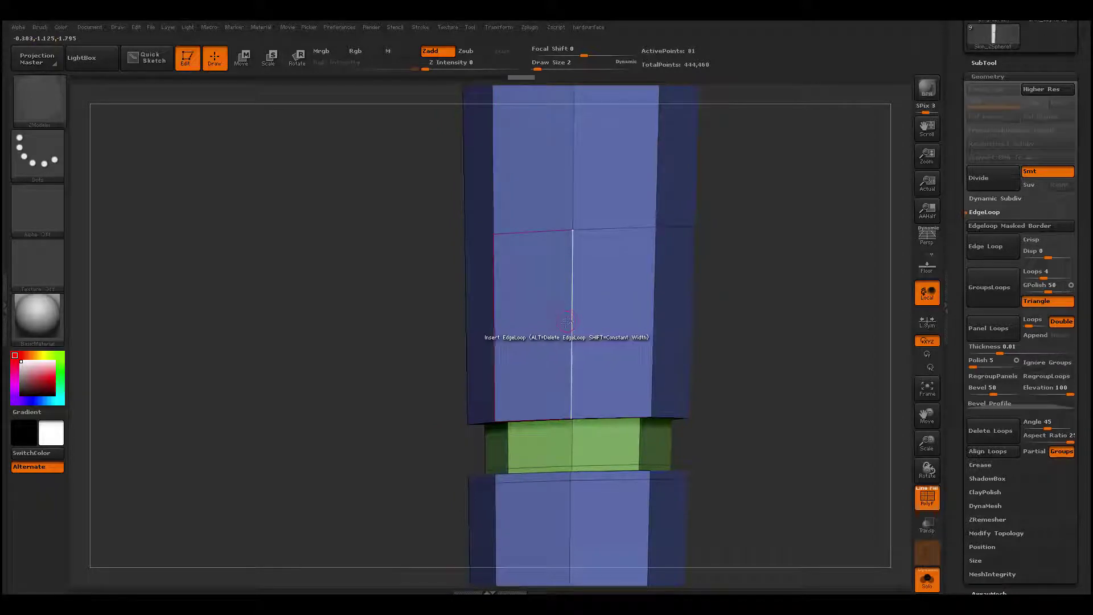
{"action": "left_click", "coordinate": [568, 322]}
{"action": "left_click_drag", "start_coordinate": [543, 285], "coordinate": [478, 256]}
{"action": "left_click_drag", "start_coordinate": [805, 420], "coordinate": [611, 345]}
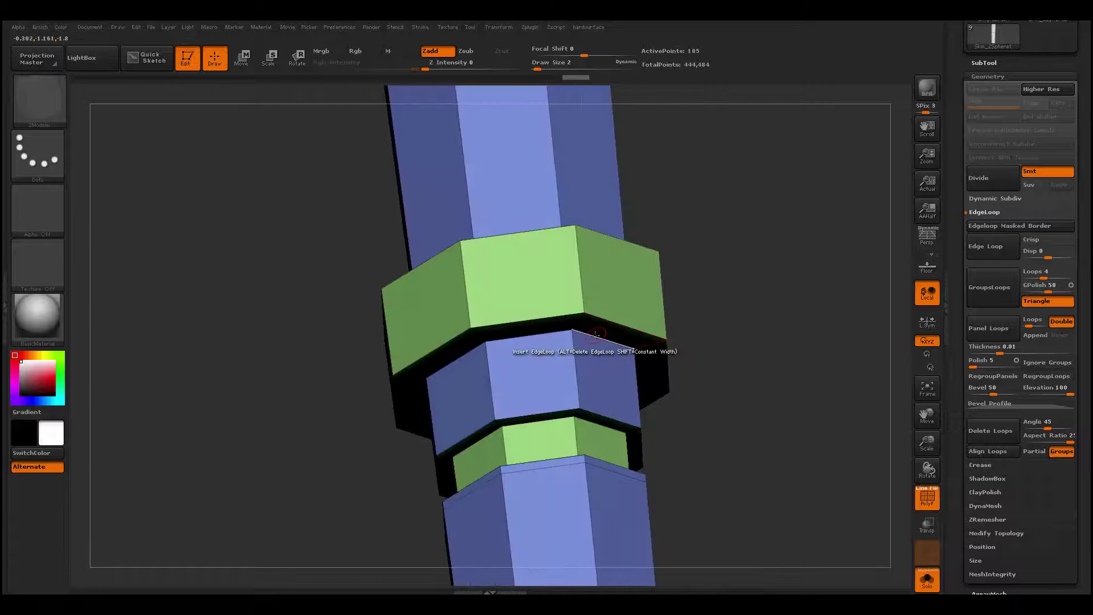
Set the edge action to Delete EdgeLoop Complete and delete the inner loops beside the raised band to taper its sides
{"action": "key", "text": "space"}
{"action": "left_click", "coordinate": [484, 347]}
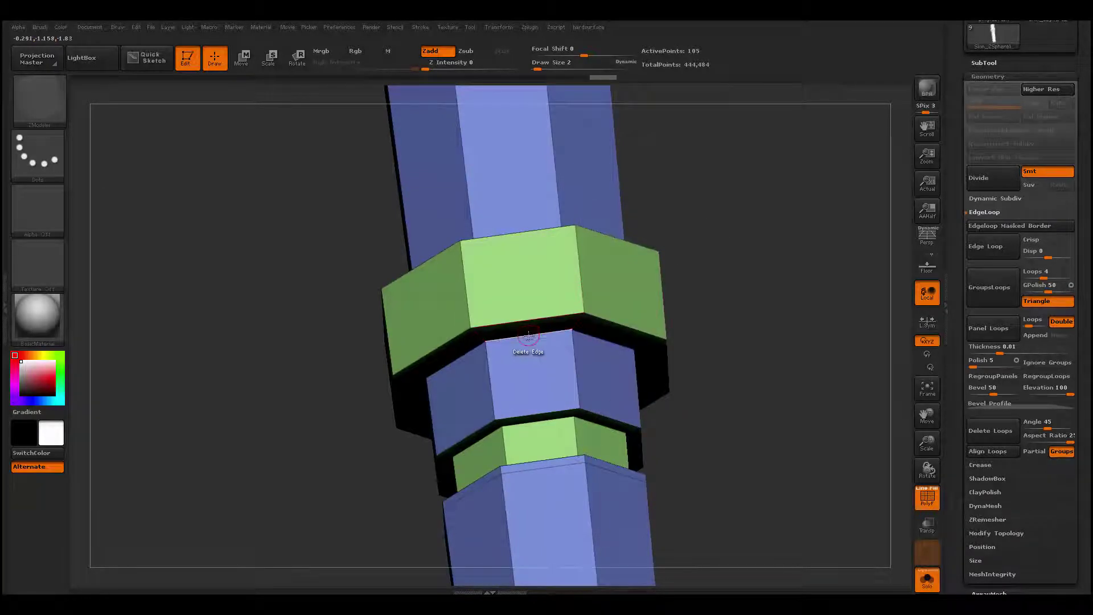
{"action": "key", "text": "space"}
{"action": "left_click", "coordinate": [519, 391]}
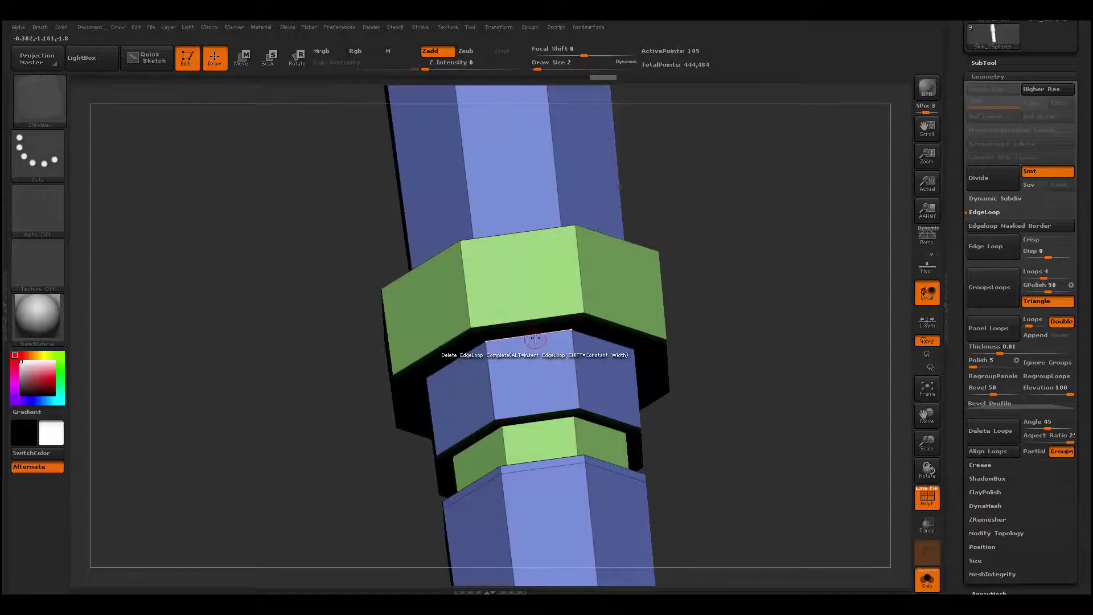
{"action": "left_click", "coordinate": [535, 339]}
{"action": "left_click_drag", "start_coordinate": [705, 254], "coordinate": [754, 317]}
{"action": "left_click_drag", "start_coordinate": [655, 261], "coordinate": [742, 322]}
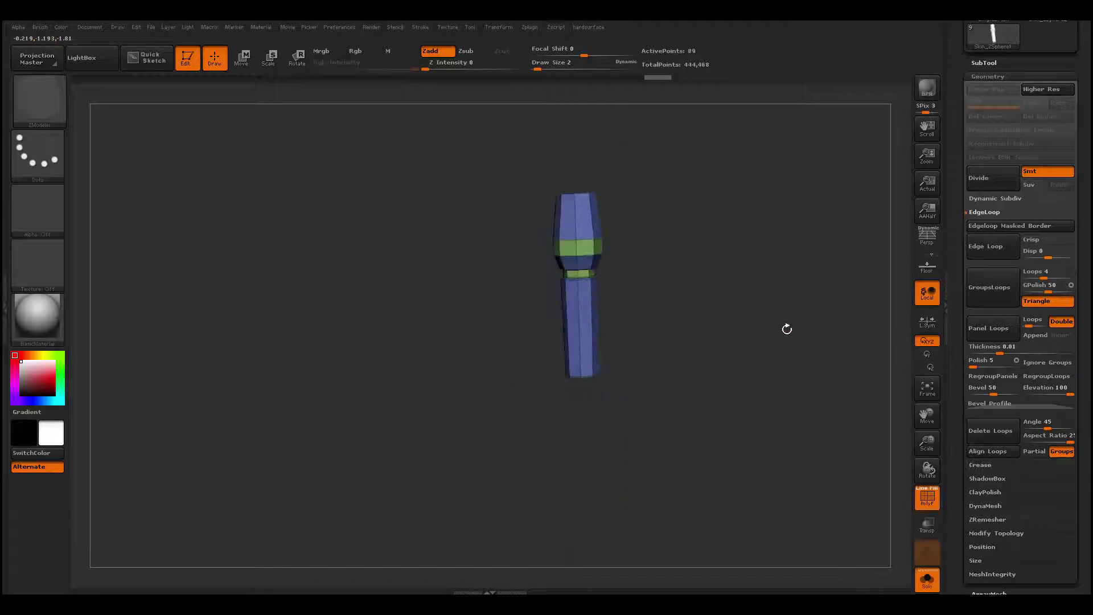
Unhide all laces, check them smoothed on the full boot without wireframe, and return to the unsmoothed wireframe display
{"action": "left_click", "coordinate": [797, 327], "text": "ctrl+shift"}
{"action": "left_click_drag", "start_coordinate": [689, 370], "coordinate": [782, 392]}
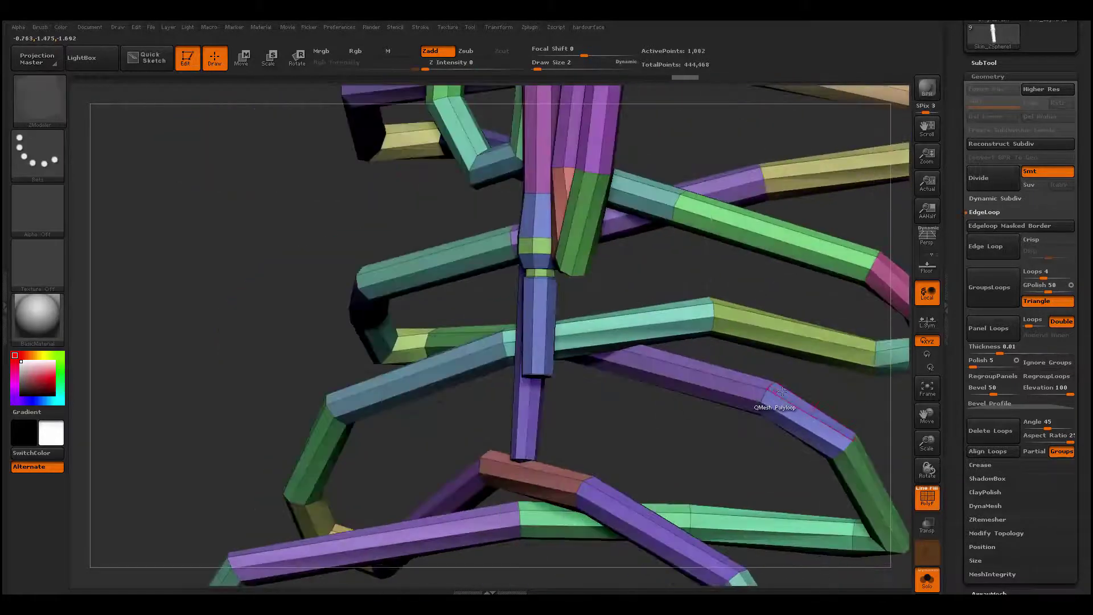
{"action": "key", "text": "d"}
{"action": "mouse_move", "coordinate": [706, 410]}
{"action": "left_mouse_down"}
{"action": "mouse_move", "coordinate": [418, 398]}
{"action": "mouse_move", "coordinate": [400, 359]}
{"action": "mouse_move", "coordinate": [697, 410]}
{"action": "mouse_move", "coordinate": [704, 325]}
{"action": "left_mouse_up"}
{"action": "key", "text": "shift+f"}
{"action": "key", "text": "shift+s"}
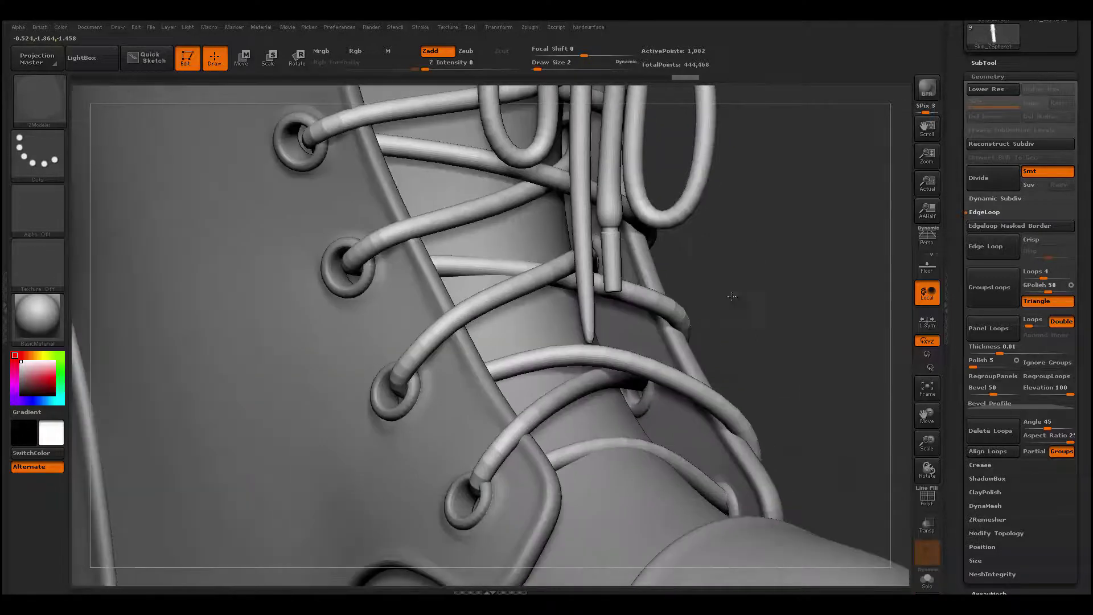
{"action": "key", "text": "shift+f"}
{"action": "key", "text": "shift+d"}
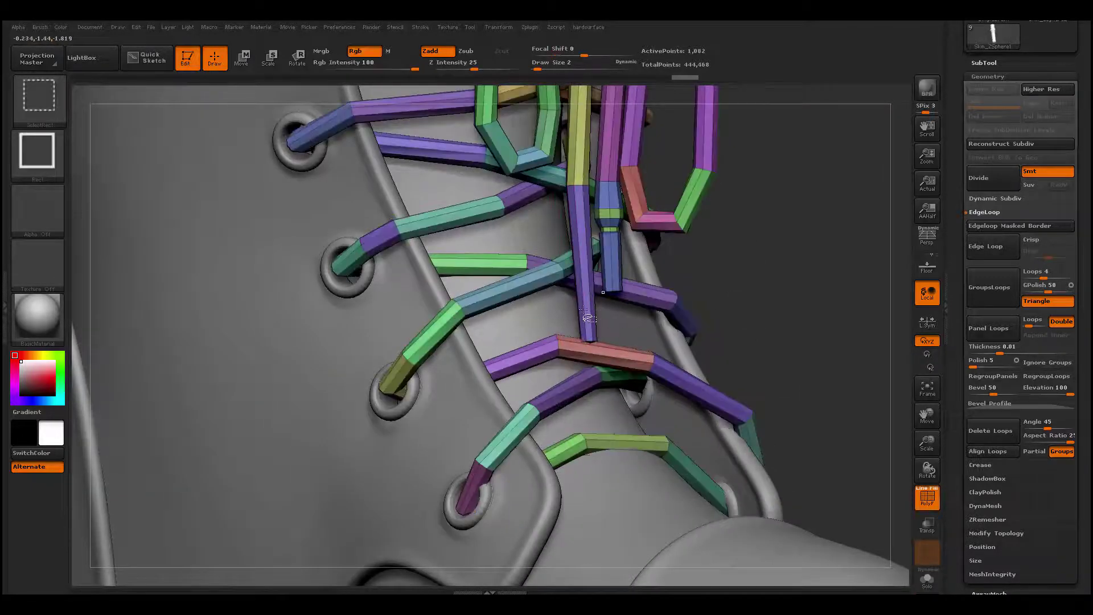
Isolate the purple end segment of the other hanging lace
{"action": "left_click", "coordinate": [612, 261], "text": "ctrl+shift"}
{"action": "left_click", "coordinate": [702, 335], "text": "ctrl+shift"}
{"action": "left_click", "coordinate": [588, 322], "text": "ctrl+shift"}
{"action": "left_click_drag", "start_coordinate": [751, 318], "coordinate": [712, 322], "text": "alt"}
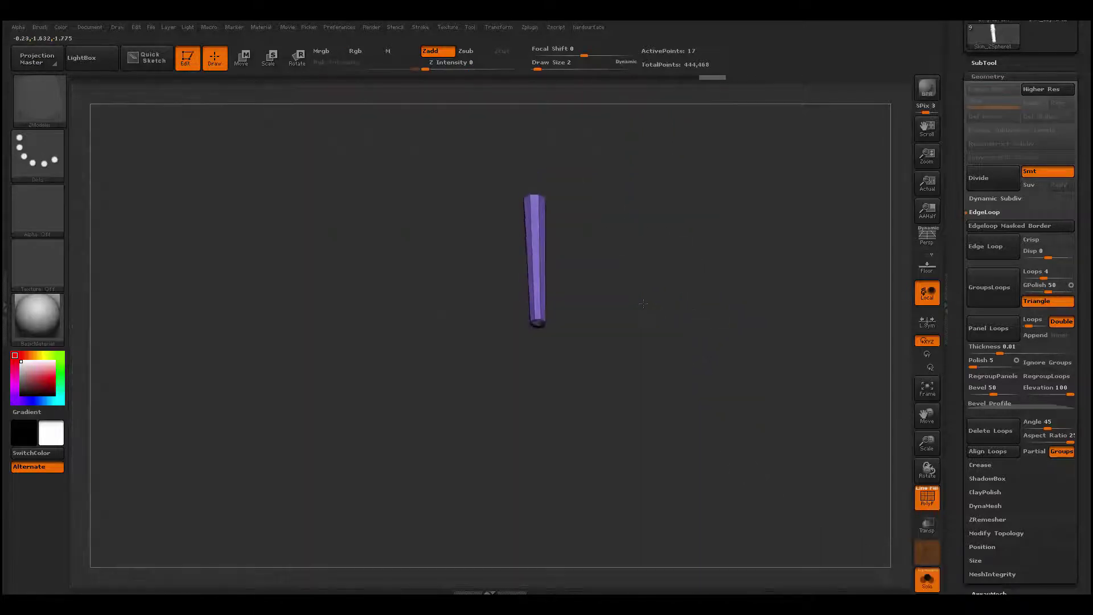
{"action": "mouse_move", "coordinate": [644, 302]}
{"action": "left_mouse_down"}
{"action": "mouse_move", "coordinate": [644, 408]}
{"action": "mouse_move", "coordinate": [480, 292]}
{"action": "mouse_move", "coordinate": [566, 244]}
{"action": "mouse_move", "coordinate": [607, 262]}
{"action": "left_mouse_up"}
Reshape the pointed end of the purple lace segment into a flat cap with the hPolish and Move brushes at draw size 87
{"action": "key", "text": "space"}
{"action": "left_click_drag", "start_coordinate": [653, 182], "coordinate": [591, 289]}
{"action": "key", "text": "b"}
{"action": "key", "text": "h"}
{"action": "key", "text": "p"}
{"action": "mouse_move", "coordinate": [632, 373]}
{"action": "left_mouse_down"}
{"action": "mouse_move", "coordinate": [608, 407]}
{"action": "mouse_move", "coordinate": [550, 403]}
{"action": "mouse_move", "coordinate": [571, 419]}
{"action": "left_mouse_up"}
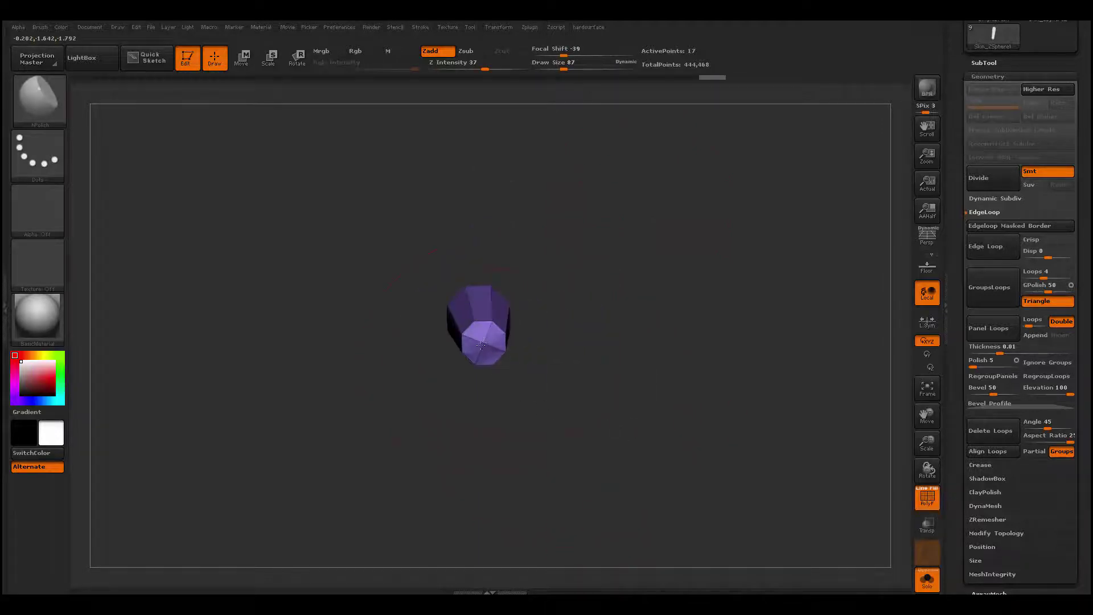
{"action": "left_click_drag", "start_coordinate": [571, 419], "coordinate": [473, 379]}
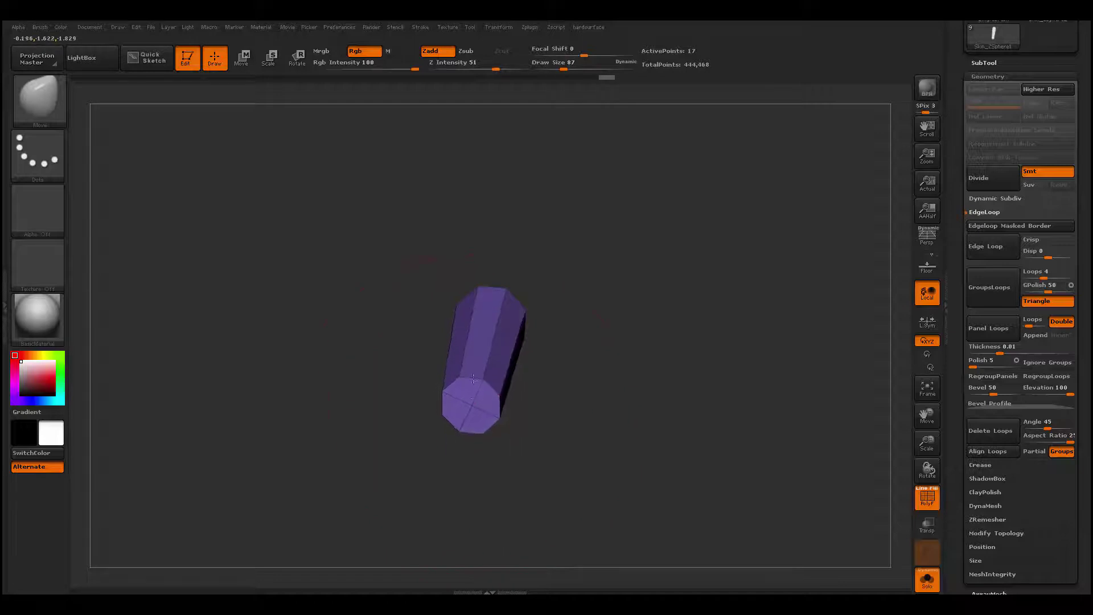
{"action": "mouse_move", "coordinate": [449, 431]}
{"action": "left_mouse_down"}
{"action": "mouse_move", "coordinate": [555, 409]}
{"action": "mouse_move", "coordinate": [549, 493]}
{"action": "mouse_move", "coordinate": [526, 410]}
{"action": "mouse_move", "coordinate": [473, 428]}
{"action": "mouse_move", "coordinate": [527, 442]}
{"action": "mouse_move", "coordinate": [576, 370]}
{"action": "left_mouse_up"}
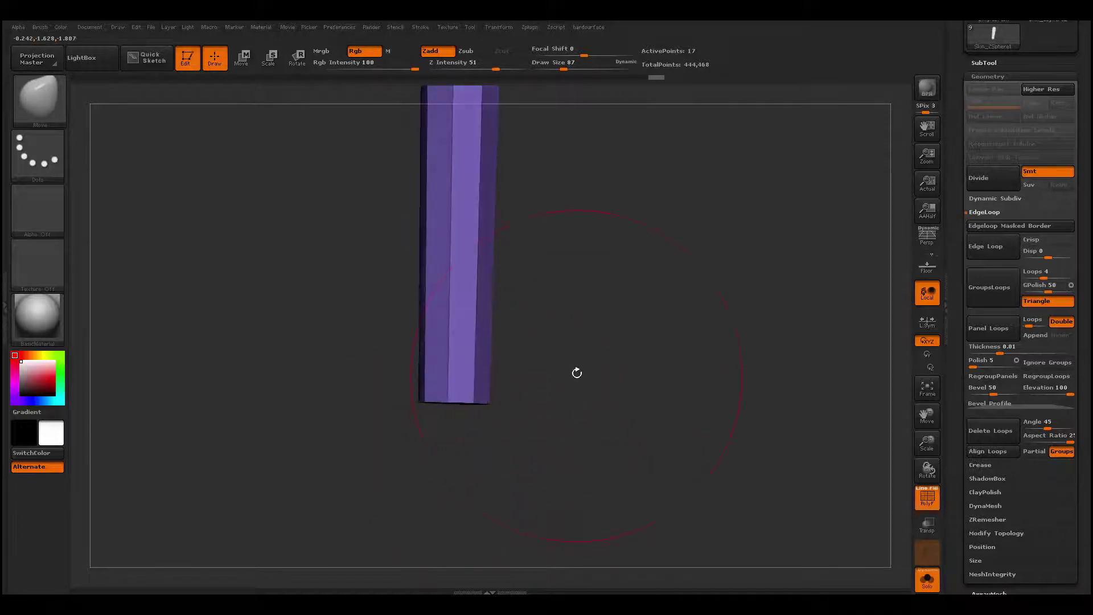
Switch to the ZModeler brush and set its edge action to Insert for the purple segment
{"action": "key", "text": "b"}
{"action": "key", "text": "z"}
{"action": "key", "text": "m"}
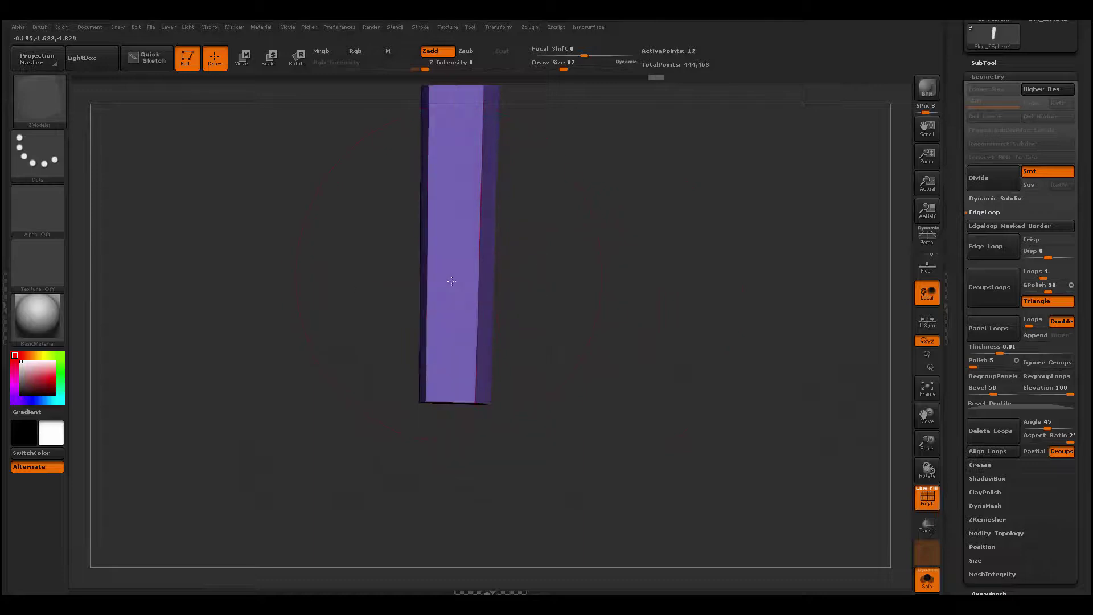
{"action": "key", "text": "space"}
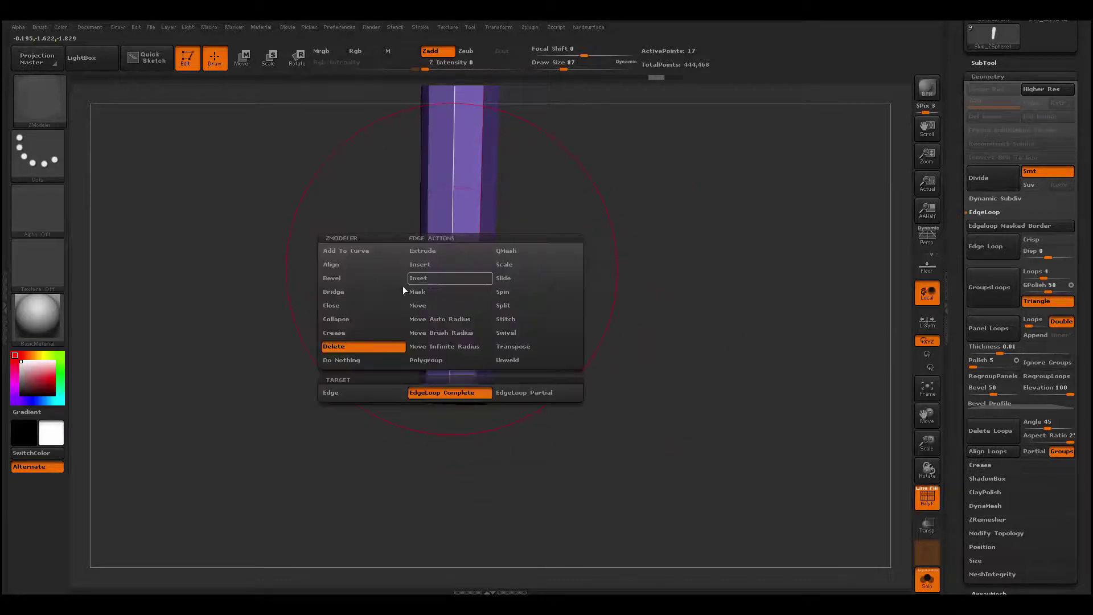
{"action": "left_click", "coordinate": [430, 265]}
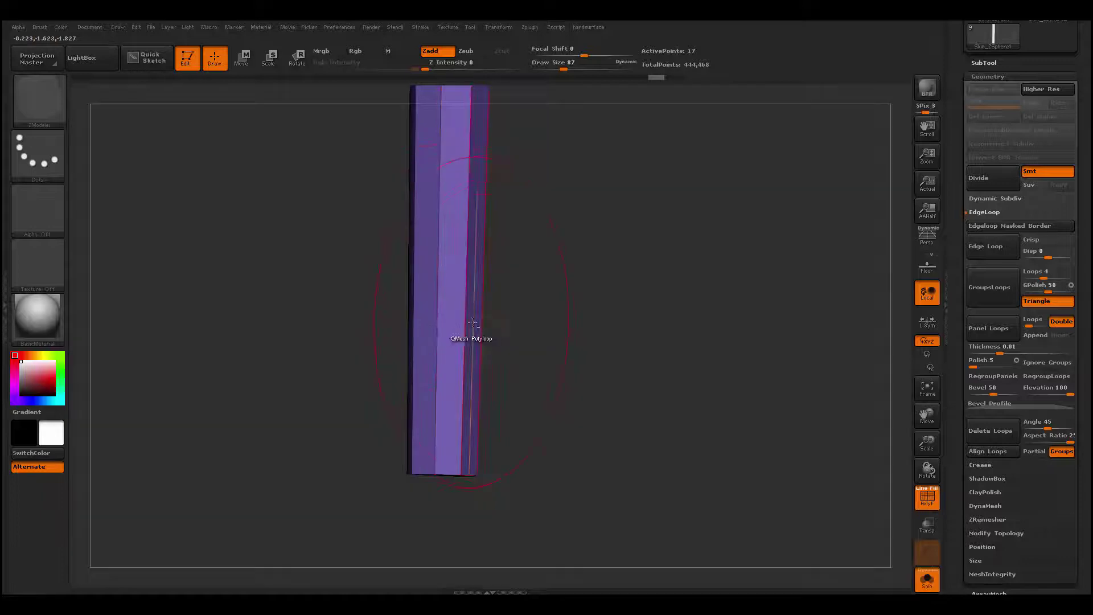
{"action": "mouse_move", "coordinate": [558, 332]}
{"action": "left_mouse_down", "text": "alt"}
{"action": "mouse_move", "coordinate": [484, 285]}
{"action": "mouse_move", "coordinate": [545, 380]}
{"action": "left_mouse_up", "text": "alt"}
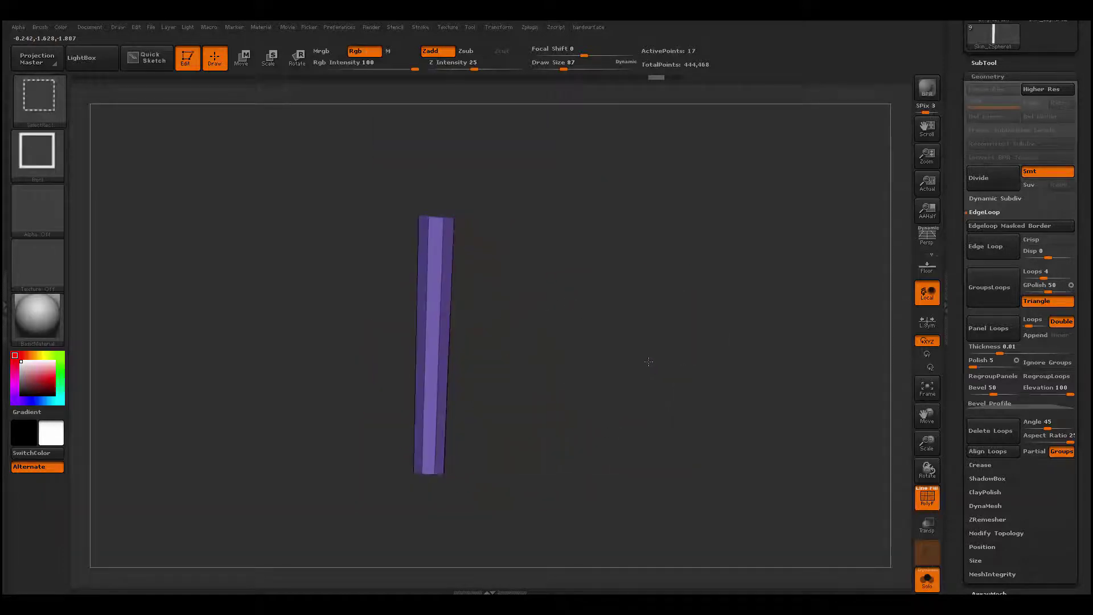
Insert an edge loop across the purple segment to match the neighbouring lace tip's length, and isolate the segment again
{"action": "left_click", "coordinate": [626, 391], "text": "ctrl+shift"}
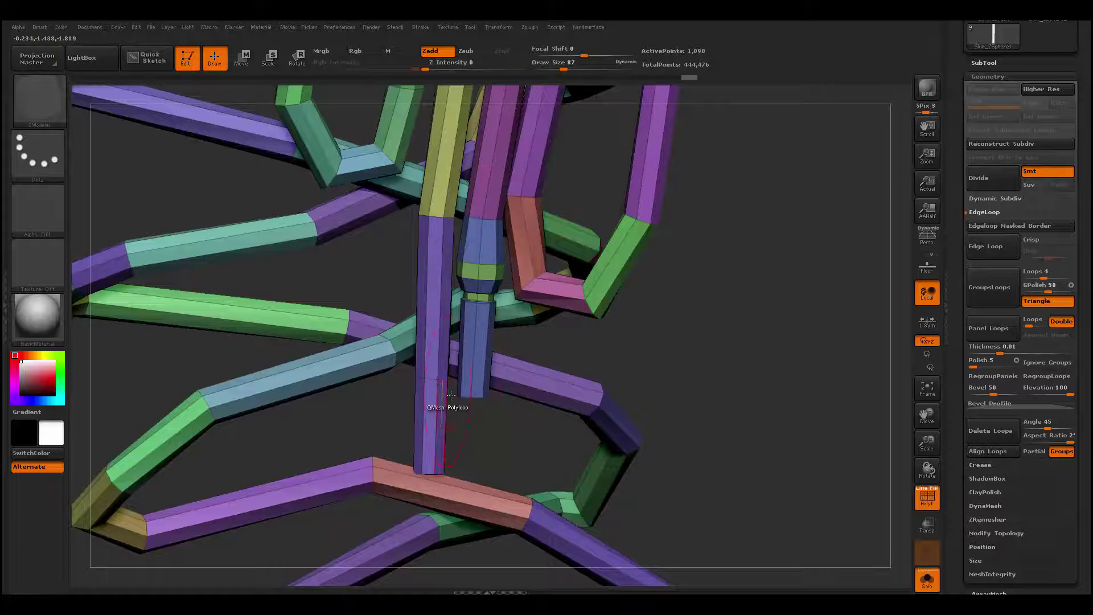
{"action": "left_click_drag", "start_coordinate": [503, 439], "coordinate": [450, 276]}
{"action": "left_click", "coordinate": [470, 391], "text": "ctrl+shift"}
{"action": "left_click", "coordinate": [450, 448], "text": "ctrl+shift"}
{"action": "left_click", "coordinate": [437, 454], "text": "ctrl+shift"}
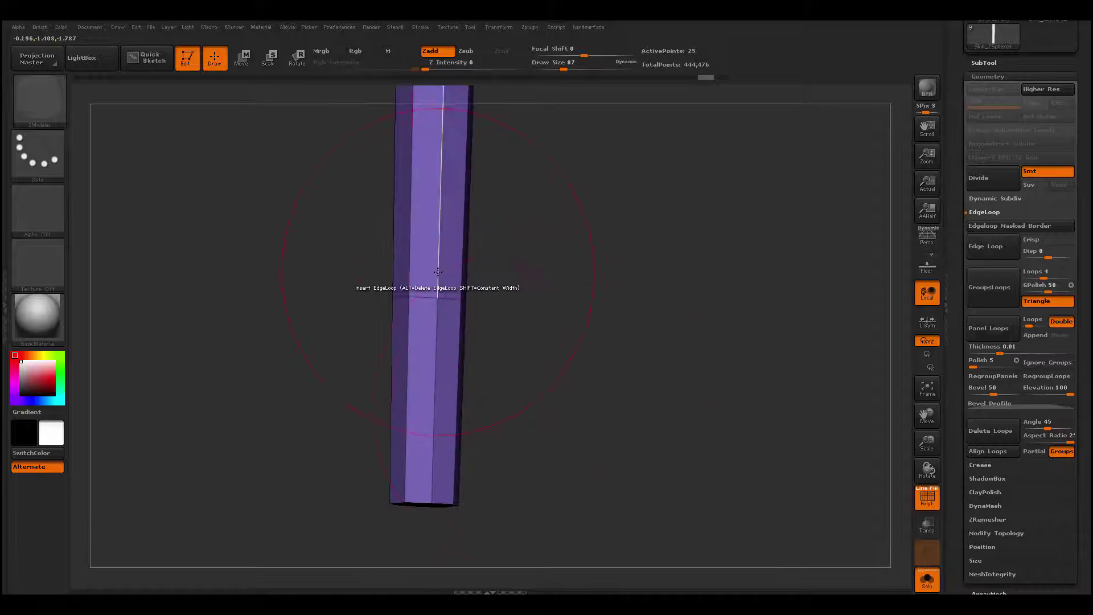
Insert a second edge loop just above the first and push the polyloop between them inward as a groove
{"action": "left_click", "coordinate": [438, 273]}
{"action": "key", "text": "ctrl+z"}
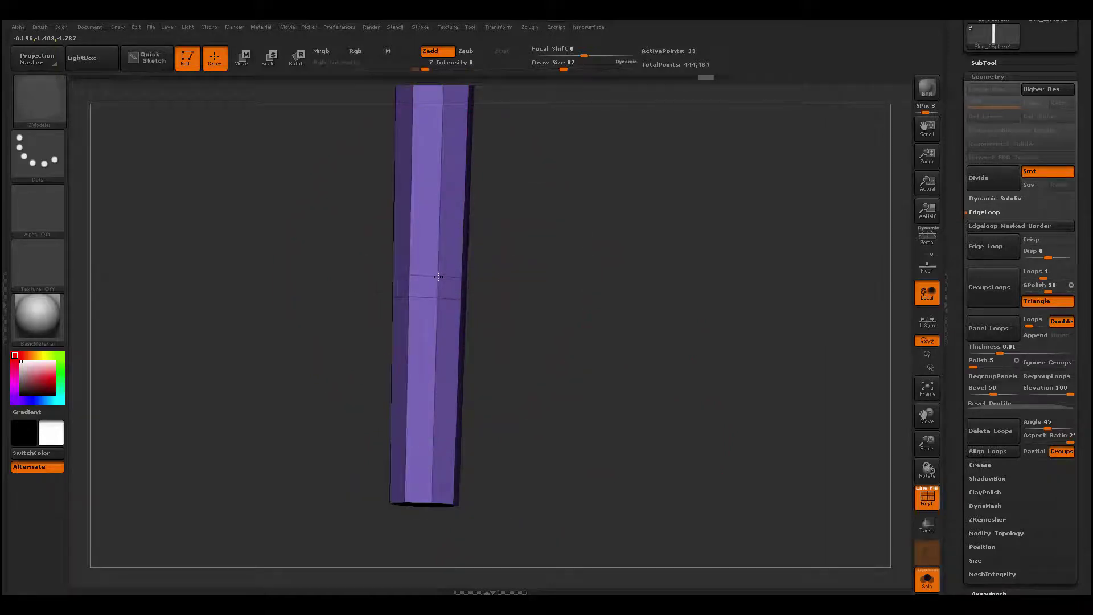
{"action": "left_click_drag", "start_coordinate": [520, 322], "coordinate": [430, 310], "text": "alt"}
{"action": "left_click_drag", "start_coordinate": [532, 210], "coordinate": [521, 281], "text": "alt"}
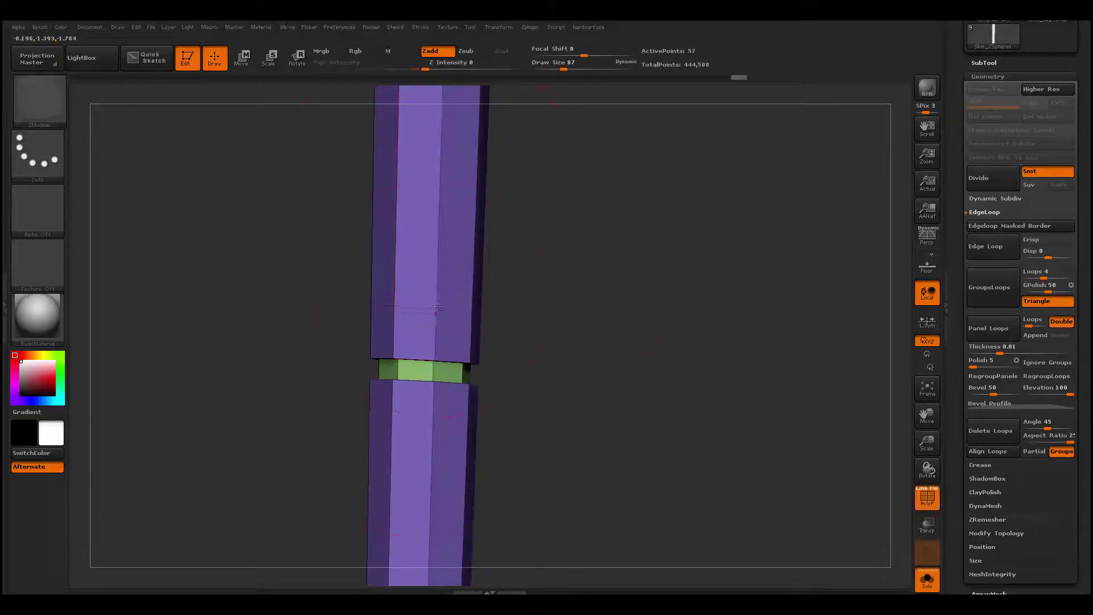
Redo the edge loops above the purple segment's groove and extrude the polyloop between them outward as a raised ring
{"action": "key", "text": "ctrl+z"}
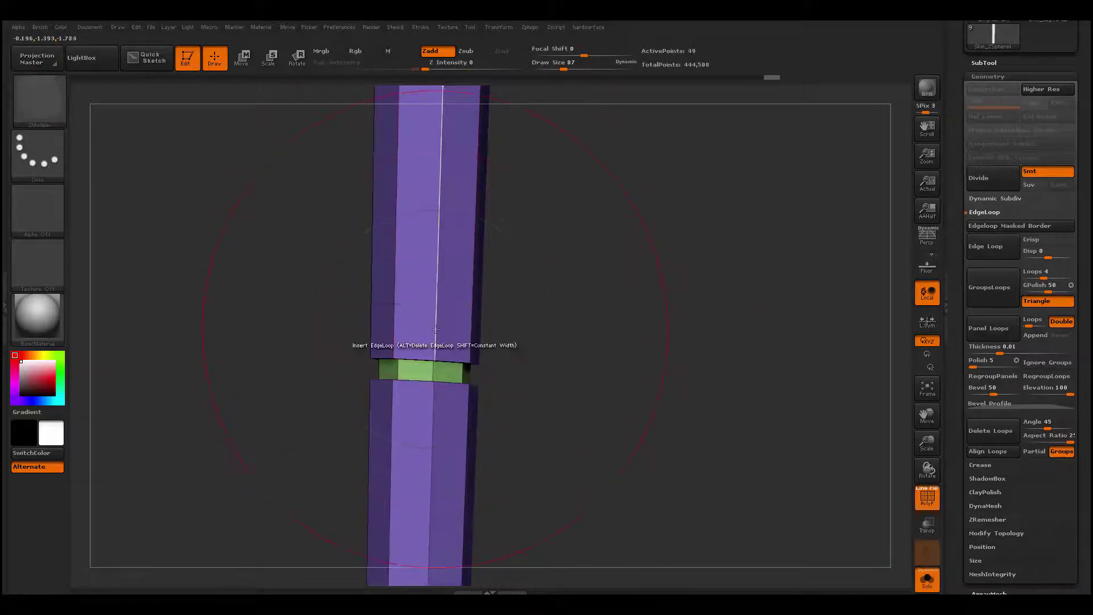
{"action": "left_click_drag", "start_coordinate": [423, 299], "coordinate": [363, 280]}
{"action": "left_click_drag", "start_coordinate": [446, 340], "coordinate": [458, 381]}
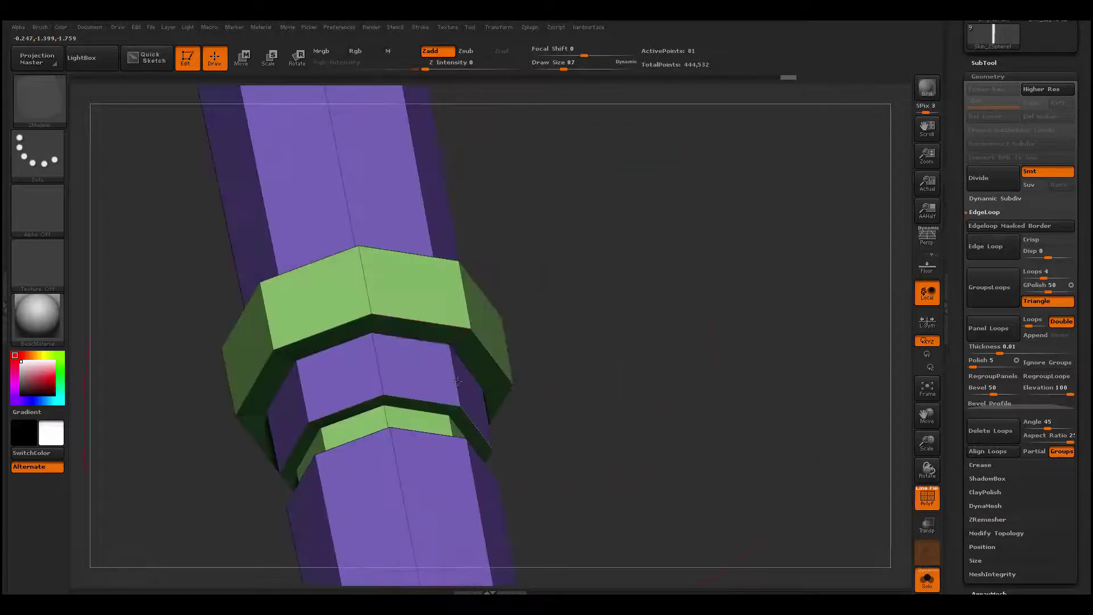
Delete the complete edge loops at the inner corners below and above the purple segment's raised ring to form slopes
{"action": "key", "text": "space"}
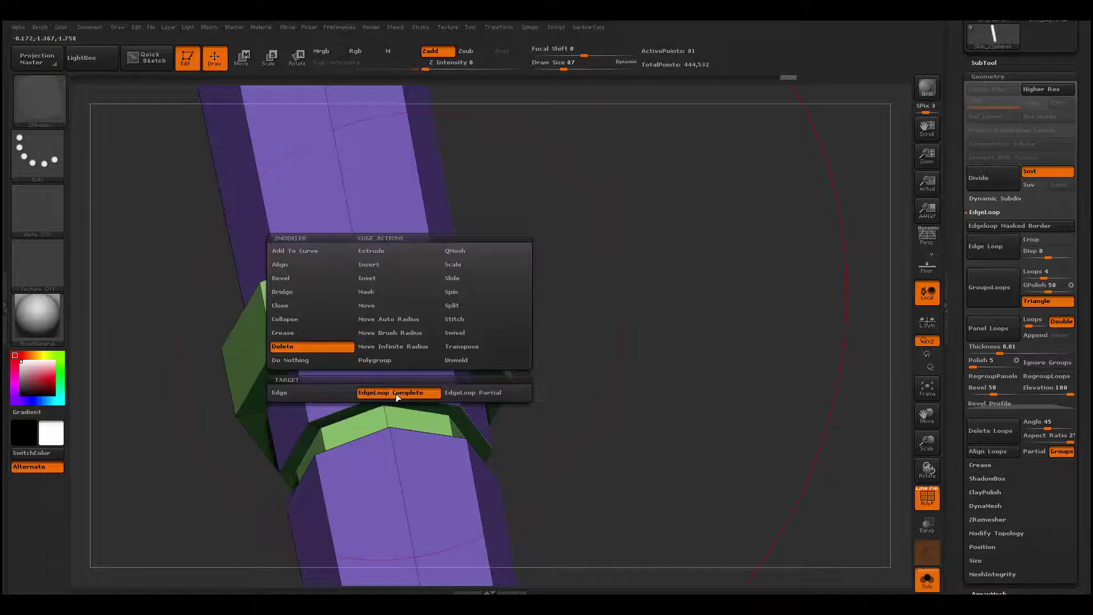
{"action": "left_click", "coordinate": [397, 395]}
{"action": "left_click", "coordinate": [400, 340]}
{"action": "left_click_drag", "start_coordinate": [577, 268], "coordinate": [572, 370]}
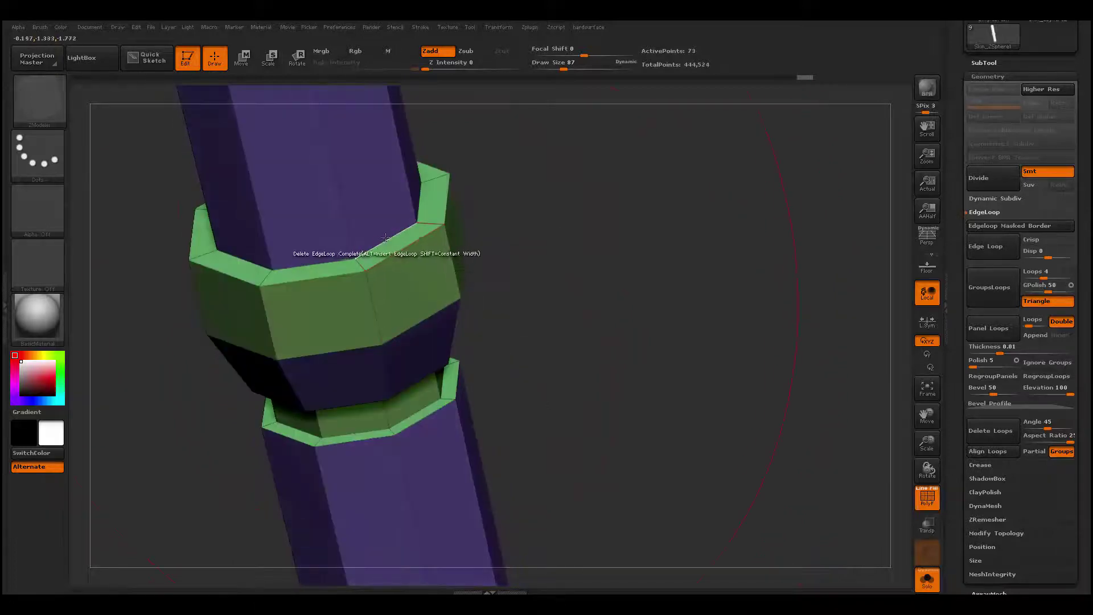
{"action": "left_click", "coordinate": [386, 241]}
{"action": "left_click_drag", "start_coordinate": [536, 200], "coordinate": [556, 311], "text": "alt"}
{"action": "right_click_drag", "start_coordinate": [556, 311], "coordinate": [580, 308], "text": "shift"}
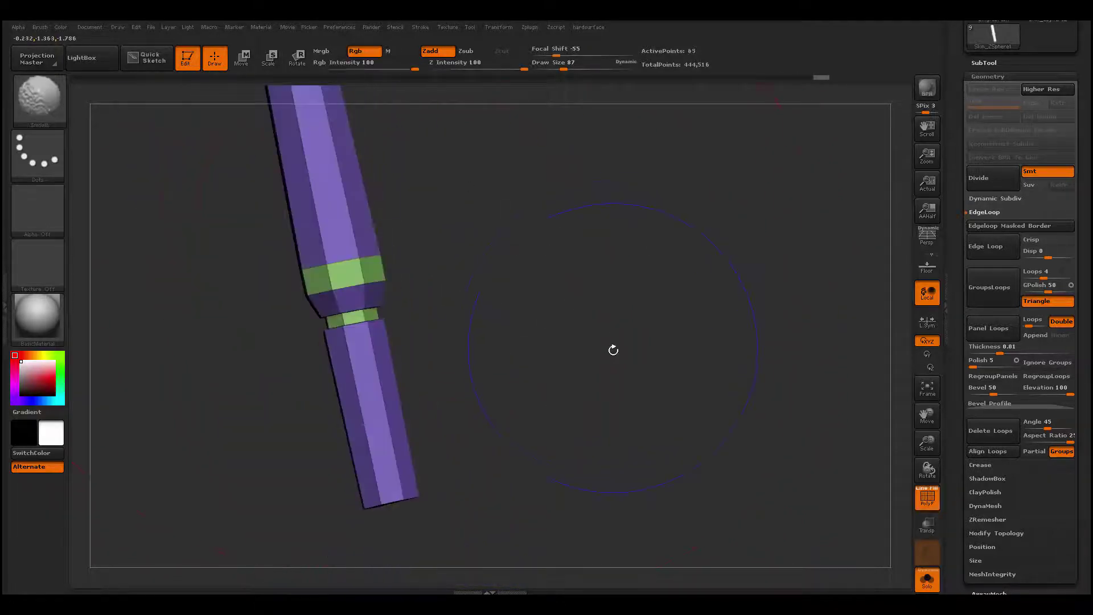
{"action": "left_click_drag", "start_coordinate": [613, 350], "coordinate": [571, 378]}
{"action": "key", "text": "alt+s"}
{"action": "left_click_drag", "start_coordinate": [632, 395], "coordinate": [676, 534], "text": "alt"}
{"action": "key", "text": "alt+s"}
{"action": "left_click_drag", "start_coordinate": [564, 409], "coordinate": [569, 357], "text": "alt"}
{"action": "left_click", "coordinate": [417, 344]}
{"action": "key", "text": "ctrl+z"}
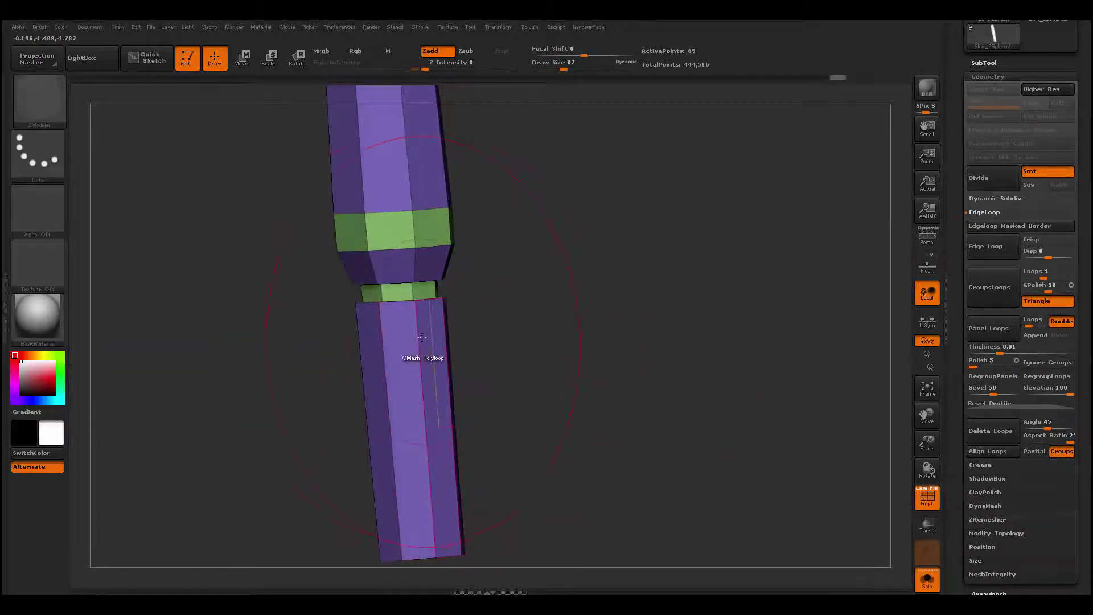
{"action": "key", "text": "b"}
{"action": "key", "text": "Escape"}
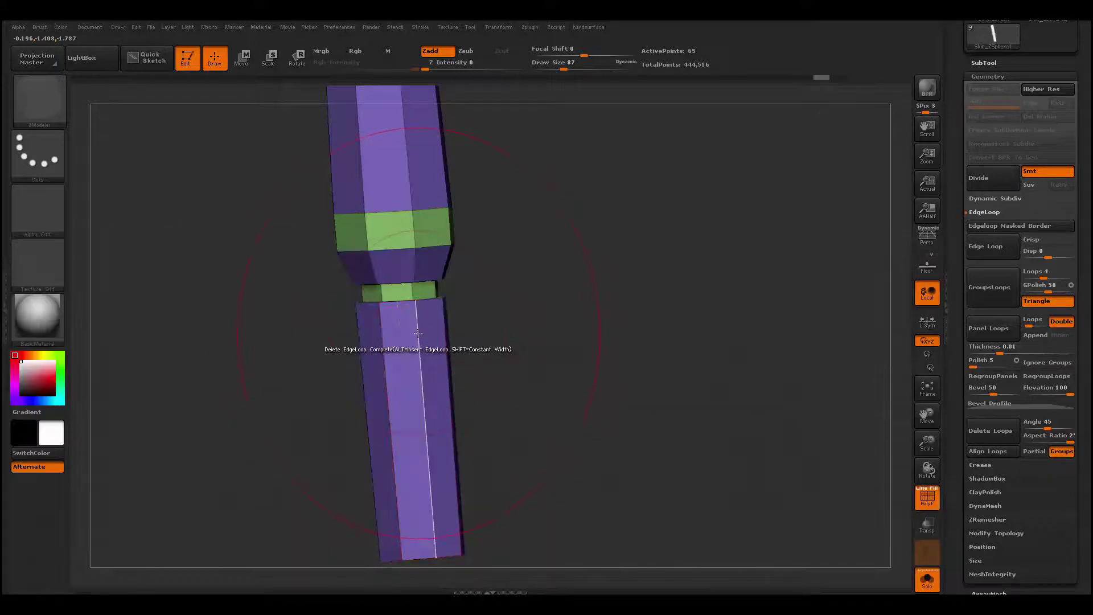
Insert supporting edge loops around the borders of the groove in the purple lace-tip segment
{"action": "key", "text": "space"}
{"action": "left_click", "coordinate": [401, 279]}
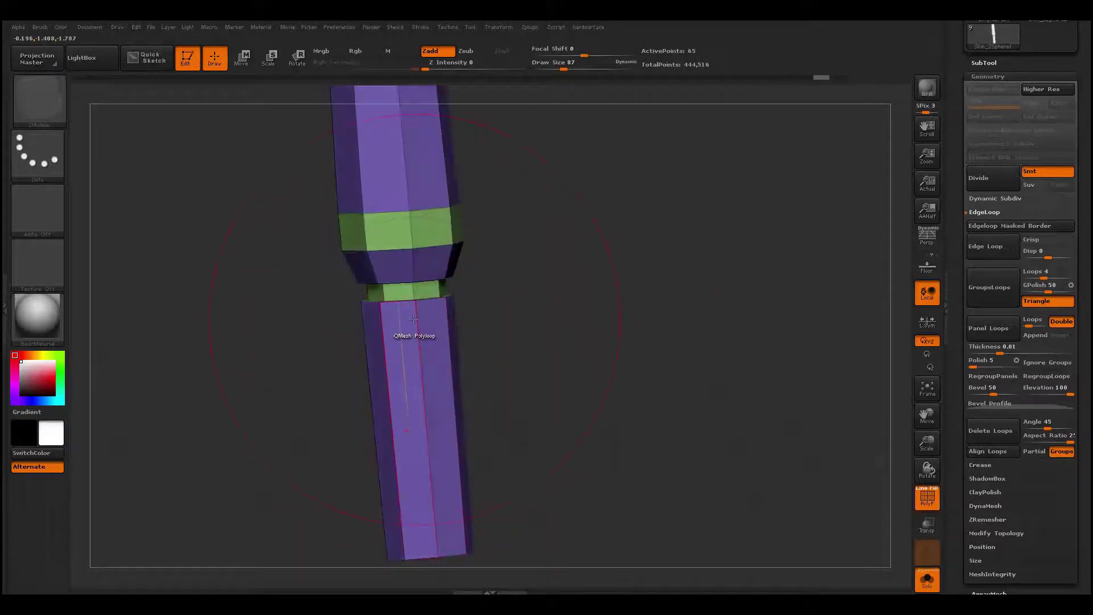
{"action": "left_click_drag", "start_coordinate": [531, 265], "coordinate": [536, 72], "text": "alt"}
{"action": "left_click_drag", "start_coordinate": [530, 277], "coordinate": [618, 586], "text": "alt"}
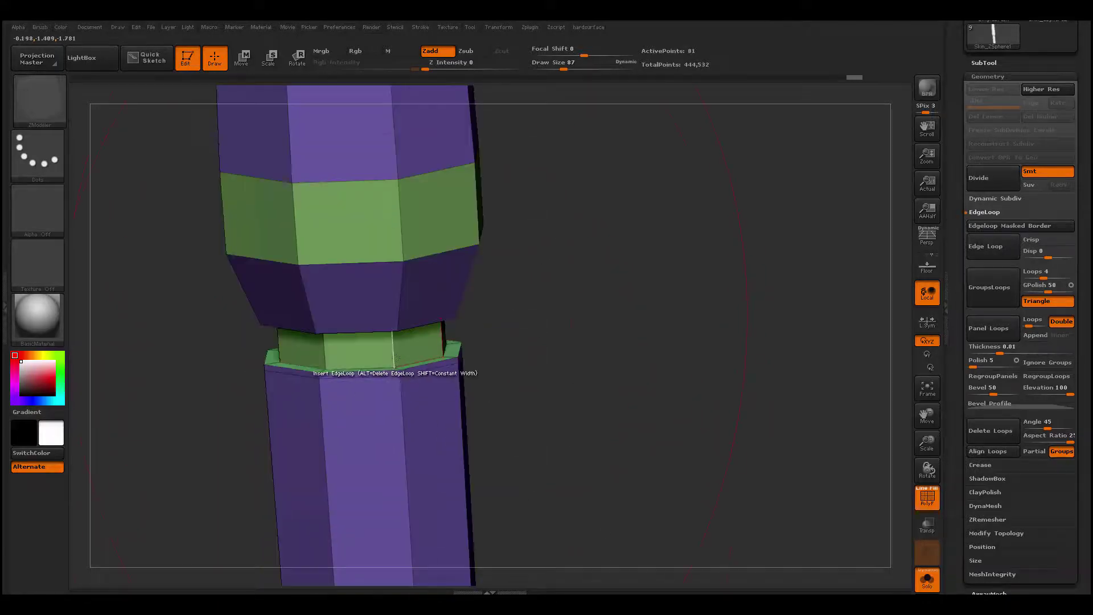
{"action": "left_click_drag", "start_coordinate": [514, 309], "coordinate": [521, 252]}
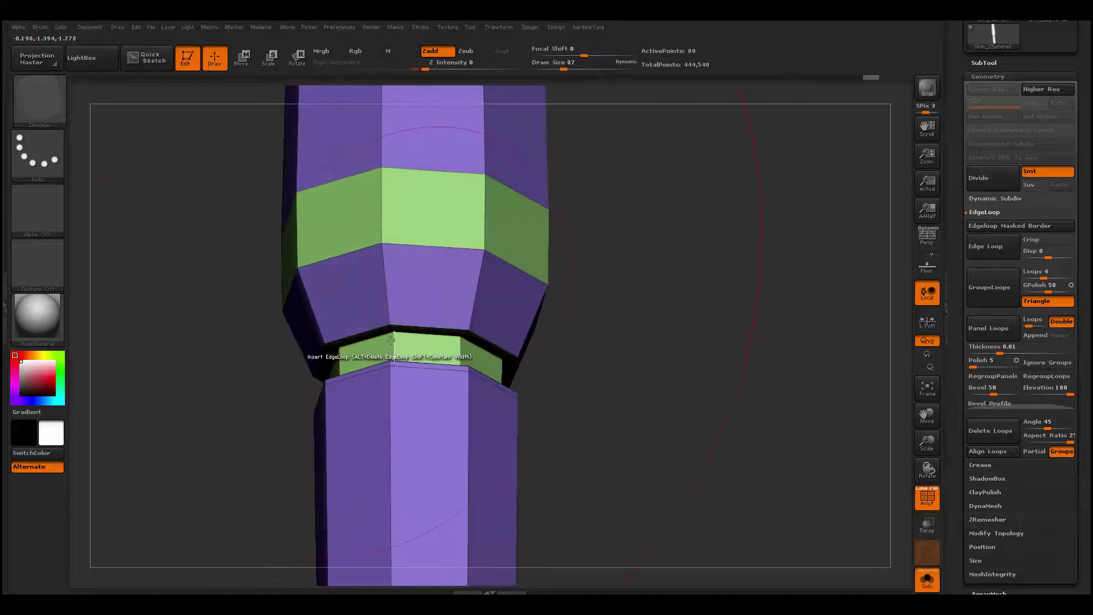
{"action": "left_click_drag", "start_coordinate": [601, 353], "coordinate": [557, 333], "text": "alt"}
Preview the complete laces with dynamic subdivision, hide the polyframe, and turn off Solo to show the whole boot
{"action": "key", "text": "d"}
{"action": "key", "text": "shift+f"}
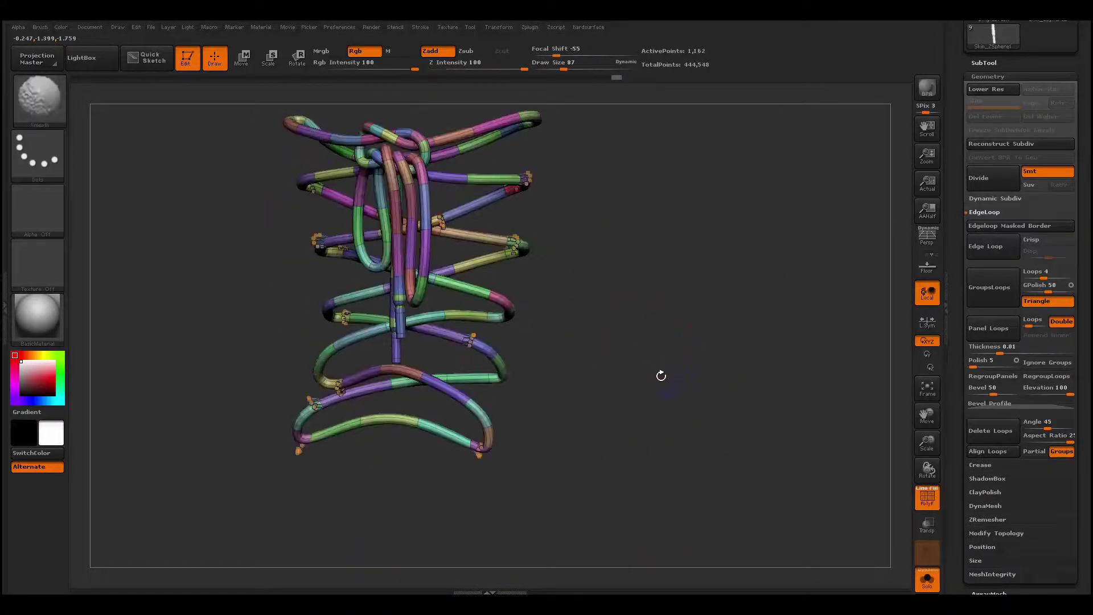
{"action": "key", "text": "shift+f"}
{"action": "key", "text": "shift+f"}
{"action": "key", "text": "shift+d"}
{"action": "left_click_drag", "start_coordinate": [661, 403], "coordinate": [603, 385]}
{"action": "key", "text": "shift+f"}
{"action": "left_click", "coordinate": [927, 579]}
Examine the laces and their modelled tips on the boot from the side and front for strands clipping the surface
{"action": "left_click_drag", "start_coordinate": [586, 340], "coordinate": [561, 285], "text": "alt"}
{"action": "left_click_drag", "start_coordinate": [586, 365], "coordinate": [611, 419]}
{"action": "left_click_drag", "start_coordinate": [664, 419], "coordinate": [547, 407]}
{"action": "key", "text": "shift+f"}
{"action": "key", "text": "shift+f"}
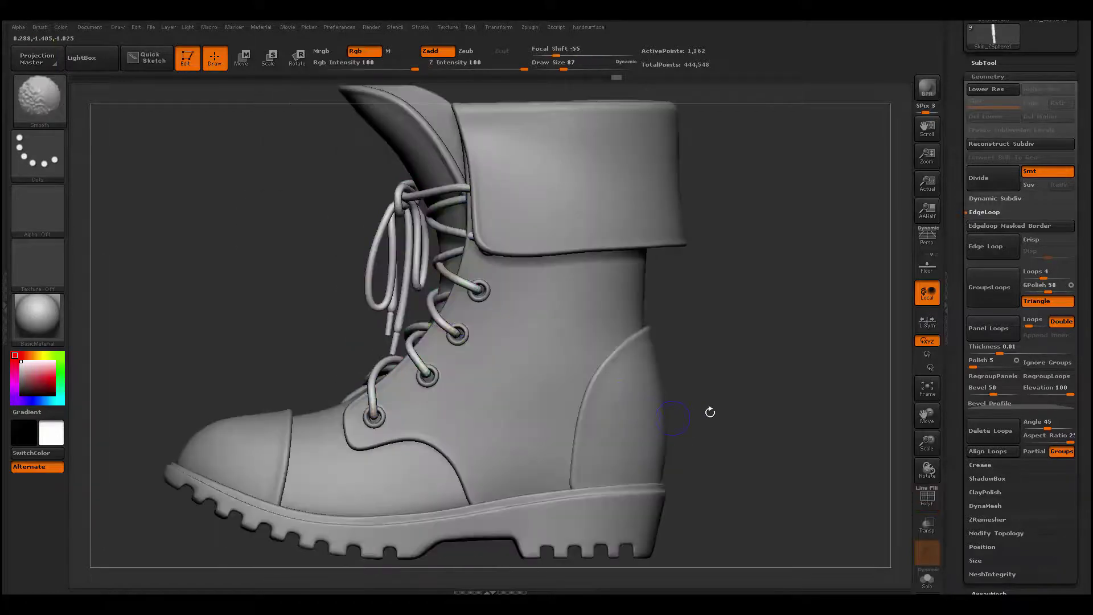
{"action": "left_click_drag", "start_coordinate": [710, 412], "coordinate": [658, 342]}
{"action": "left_click_drag", "start_coordinate": [655, 370], "coordinate": [615, 557]}
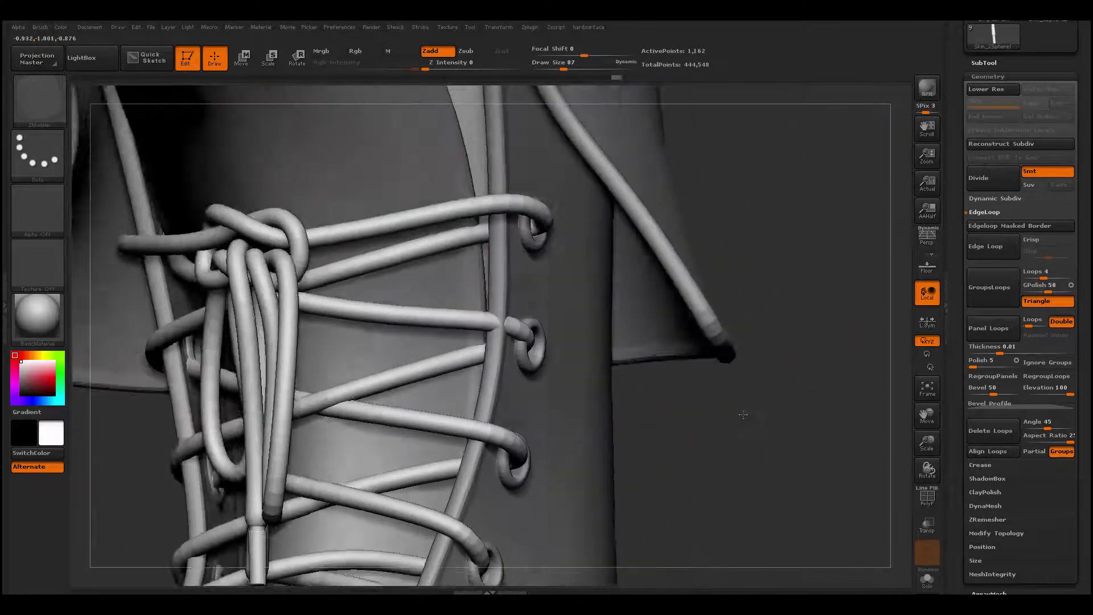
{"action": "left_click_drag", "start_coordinate": [744, 415], "coordinate": [797, 407]}
Switch to the Move brush with draw size 163 and show the polyframe on the laces for reshaping the clipping strand
{"action": "key", "text": "space"}
{"action": "left_click", "coordinate": [479, 361]}
{"action": "key", "text": "space"}
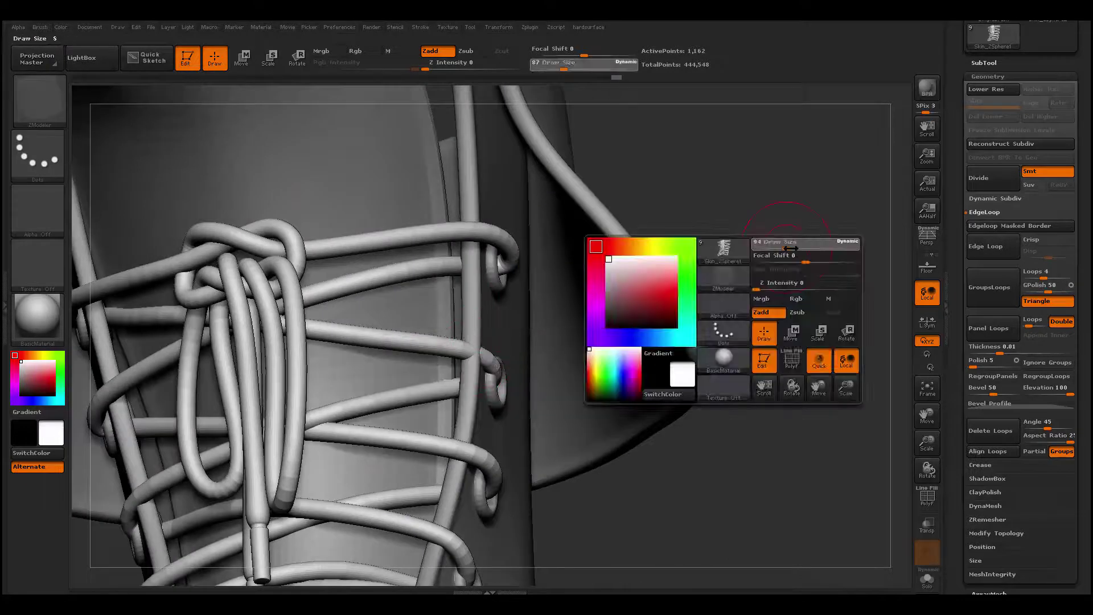
{"action": "left_click", "coordinate": [793, 243]}
{"action": "key", "text": "b"}
{"action": "key", "text": "m"}
{"action": "key", "text": "v"}
{"action": "mouse_move", "coordinate": [796, 241]}
{"action": "left_mouse_down"}
{"action": "mouse_move", "coordinate": [795, 285]}
{"action": "mouse_move", "coordinate": [783, 191]}
{"action": "left_mouse_up"}
{"action": "left_click_drag", "start_coordinate": [528, 261], "coordinate": [399, 245]}
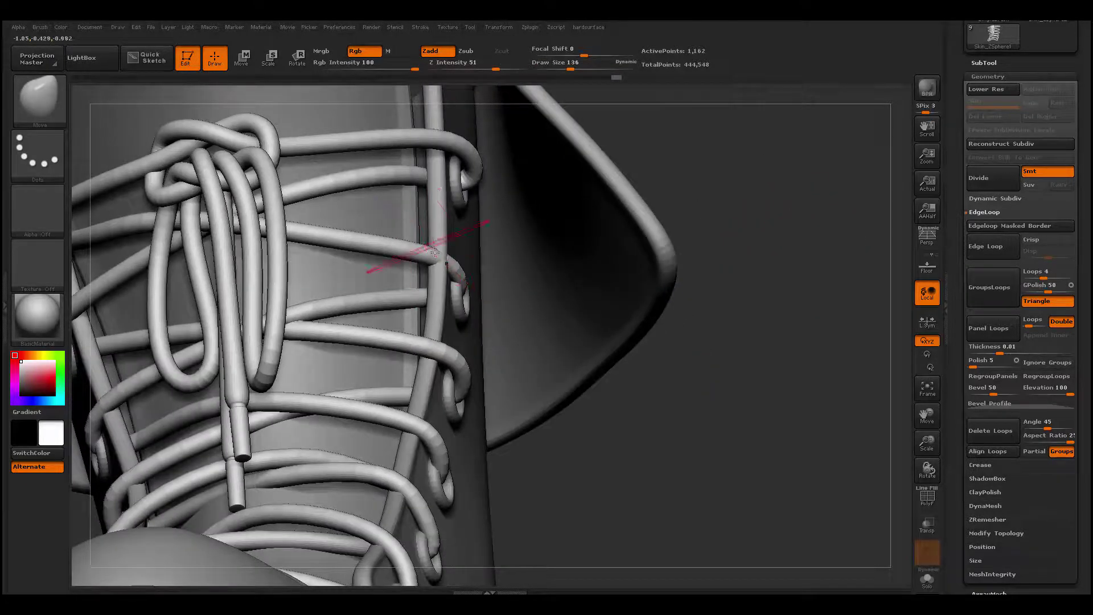
{"action": "key", "text": "space"}
{"action": "key", "text": "shift+f"}
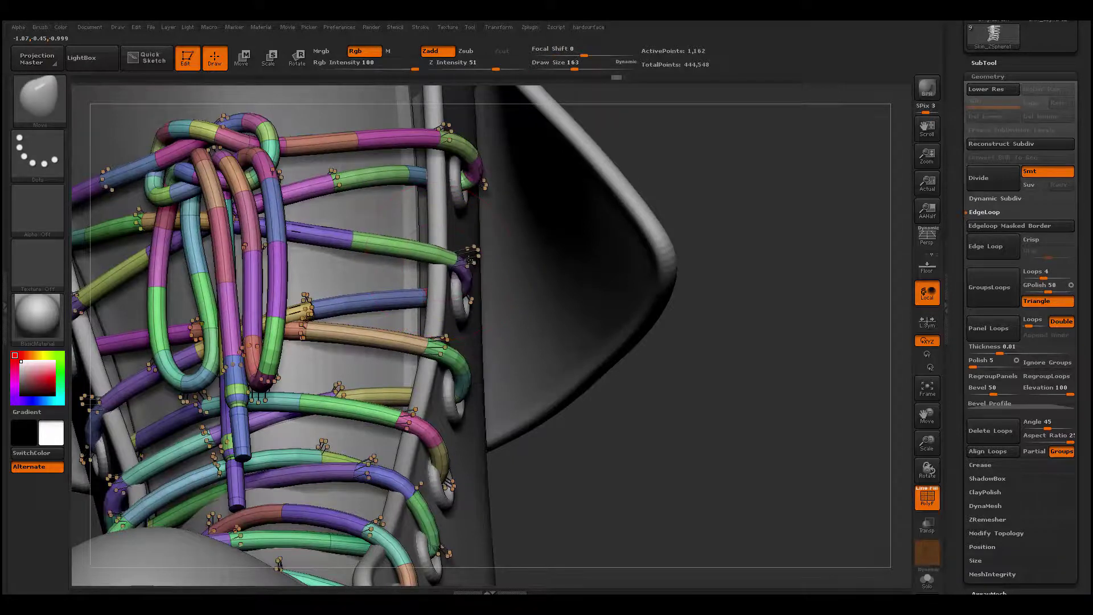
Move the end of the clipping green and purple strand over the piped edge so it runs into its eyelet
{"action": "left_click_drag", "start_coordinate": [468, 260], "coordinate": [464, 263]}
{"action": "right_click_drag", "start_coordinate": [465, 263], "coordinate": [376, 270]}
{"action": "left_click_drag", "start_coordinate": [451, 265], "coordinate": [509, 270]}
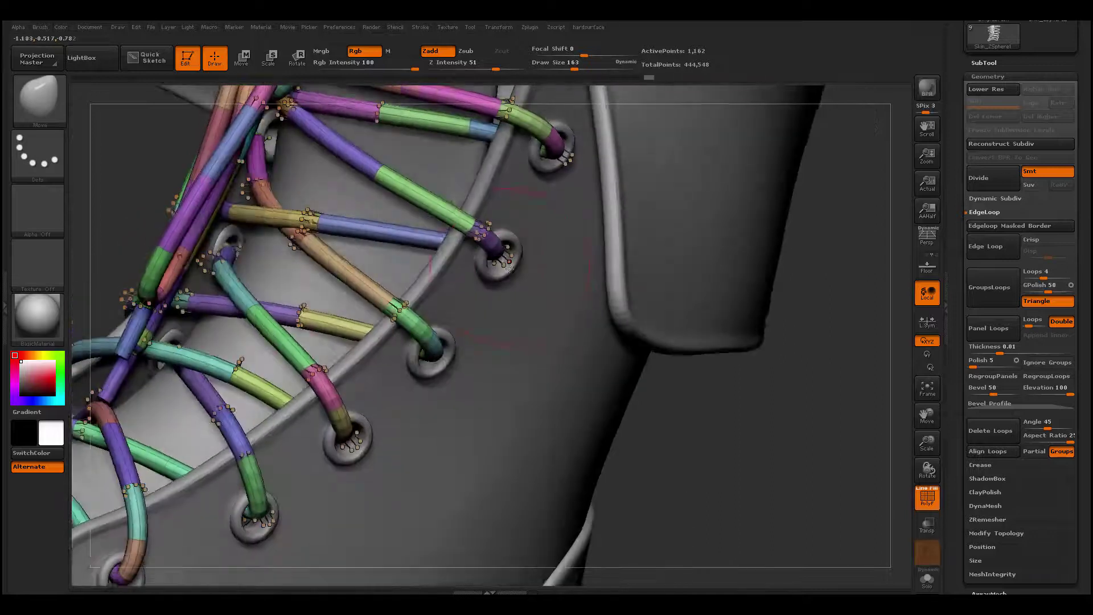
{"action": "left_click_drag", "start_coordinate": [474, 226], "coordinate": [477, 229]}
Enlarge the Move brush to draw size 228 and adjust the lace ends at the lower eyelets
{"action": "mouse_move", "coordinate": [477, 228]}
{"action": "right_mouse_down", "text": "ctrl"}
{"action": "mouse_move", "coordinate": [433, 285]}
{"action": "mouse_move", "coordinate": [592, 296]}
{"action": "mouse_move", "coordinate": [608, 288]}
{"action": "mouse_move", "coordinate": [598, 279]}
{"action": "mouse_move", "coordinate": [589, 323]}
{"action": "mouse_move", "coordinate": [589, 203]}
{"action": "mouse_move", "coordinate": [590, 307]}
{"action": "right_mouse_up", "text": "ctrl"}
{"action": "key", "text": "space"}
{"action": "left_click_drag", "start_coordinate": [662, 232], "coordinate": [679, 230]}
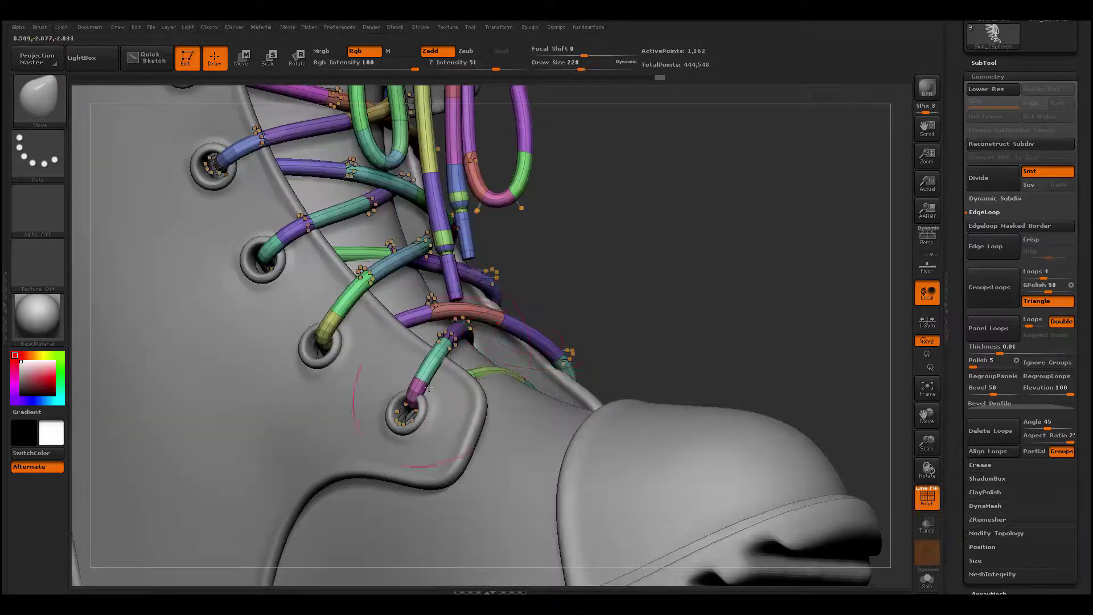
{"action": "mouse_move", "coordinate": [396, 415]}
{"action": "right_mouse_down"}
{"action": "mouse_move", "coordinate": [245, 399]}
{"action": "mouse_move", "coordinate": [265, 405]}
{"action": "right_mouse_up"}
{"action": "left_click_drag", "start_coordinate": [387, 406], "coordinate": [463, 357]}
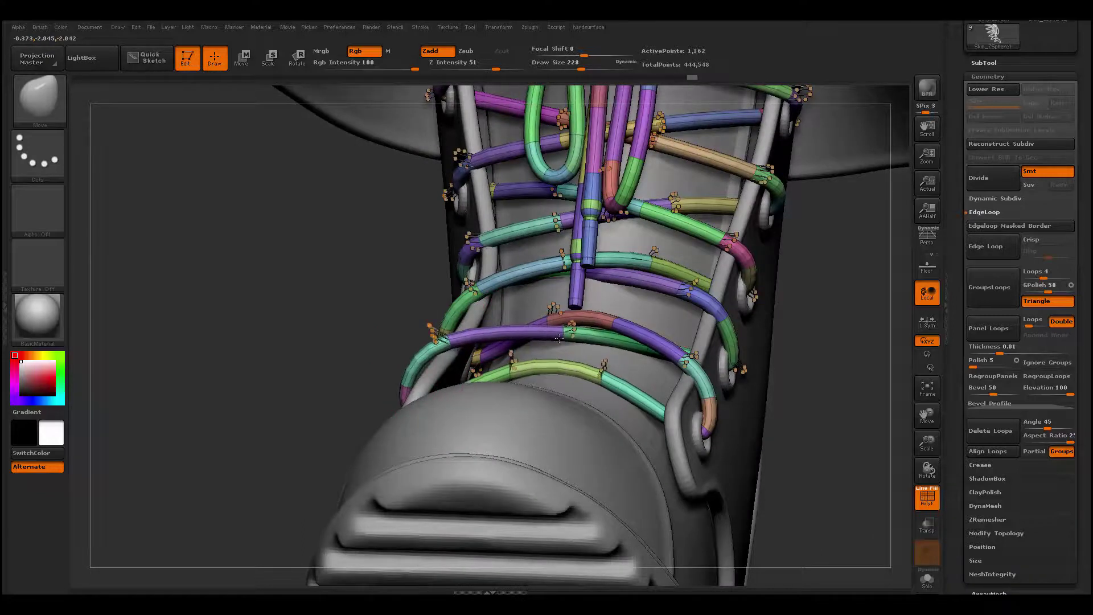
Hide the polyframe and examine the laced boot from the front and both sides
{"action": "right_click_drag", "start_coordinate": [547, 321], "coordinate": [512, 256], "text": "ctrl"}
{"action": "right_click_drag", "start_coordinate": [438, 348], "coordinate": [530, 342]}
{"action": "key", "text": "shift+f"}
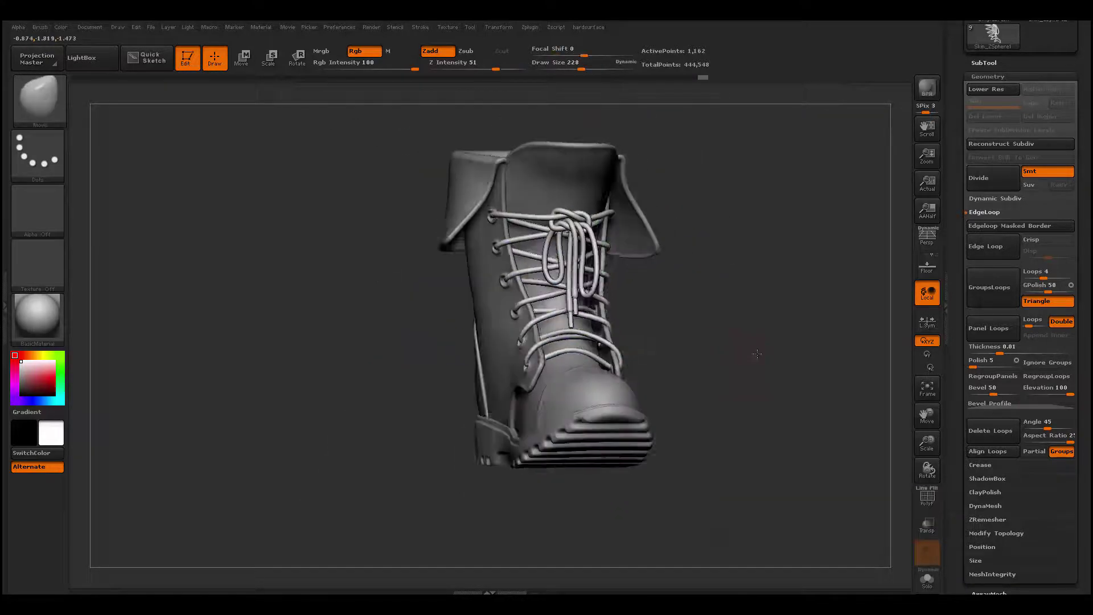
{"action": "right_click_drag", "start_coordinate": [755, 356], "coordinate": [711, 357], "text": "ctrl"}
{"action": "right_click_drag", "start_coordinate": [711, 358], "coordinate": [725, 317], "text": "alt"}
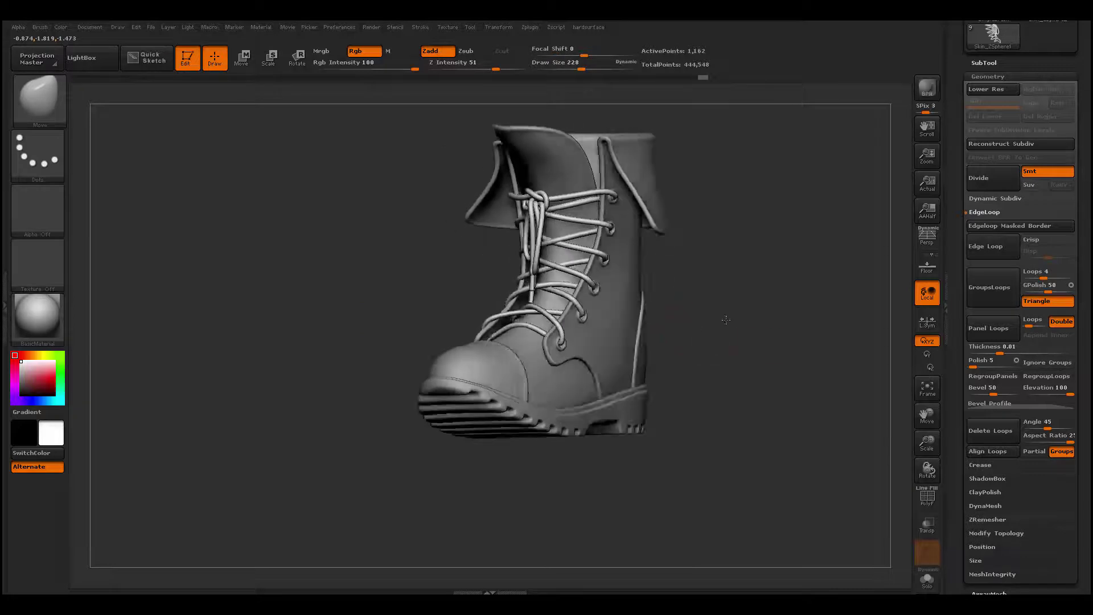
{"action": "right_click_drag", "start_coordinate": [472, 319], "coordinate": [594, 320]}
{"action": "right_click_drag", "start_coordinate": [734, 328], "coordinate": [610, 361]}
{"action": "right_click_drag", "start_coordinate": [800, 303], "coordinate": [723, 370], "text": "alt"}
{"action": "key", "text": "shift+f"}
{"action": "mouse_move", "coordinate": [723, 371]}
{"action": "left_mouse_down"}
{"action": "mouse_move", "coordinate": [553, 367]}
{"action": "mouse_move", "coordinate": [615, 397]}
{"action": "mouse_move", "coordinate": [740, 400]}
{"action": "left_mouse_up"}
{"action": "key", "text": "shift+f"}
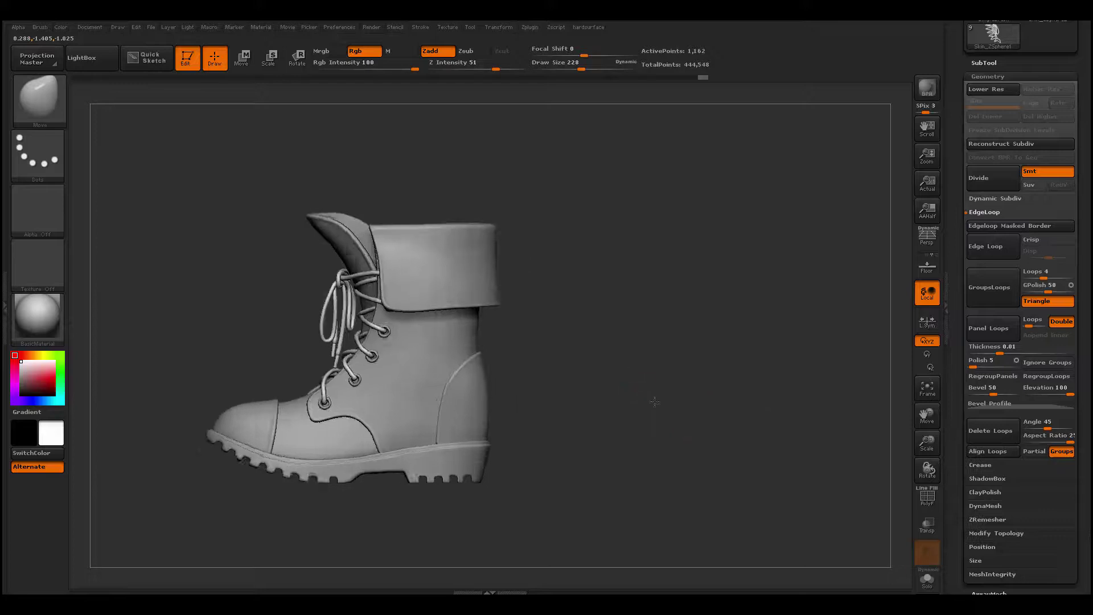
{"action": "left_click_drag", "start_coordinate": [630, 375], "coordinate": [728, 417]}
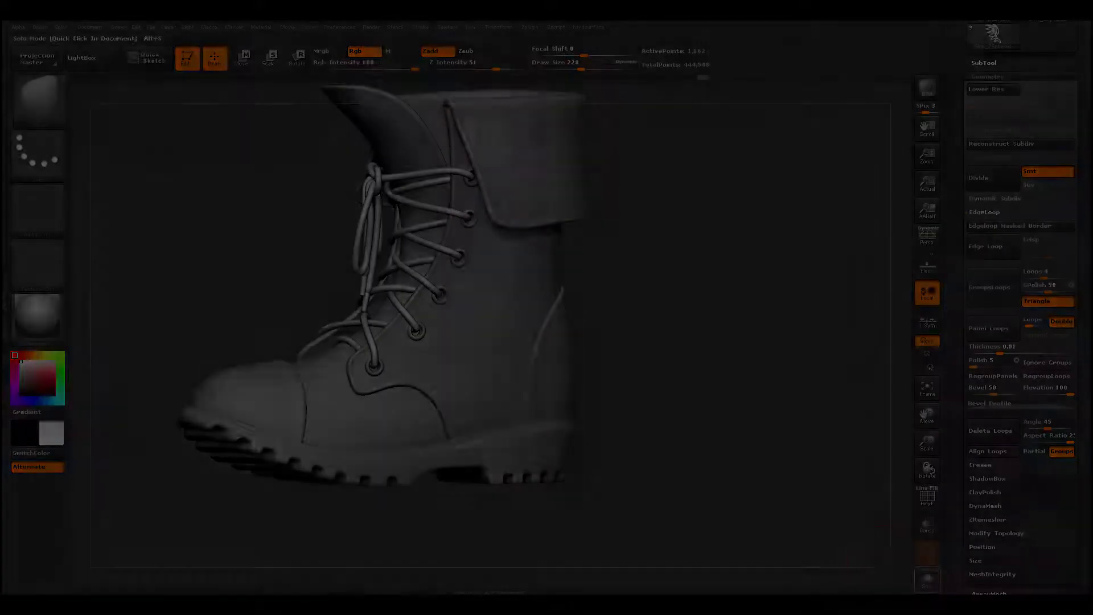